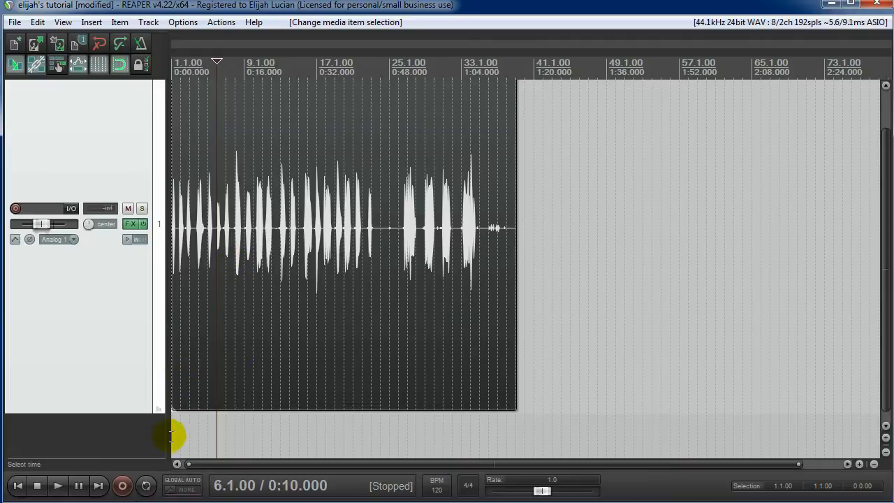
# Step: Place the edit cursor at the project start and briefly play back the voice recording
pyautogui.click(176, 437)
pyautogui.scroll(10, 170, 197)
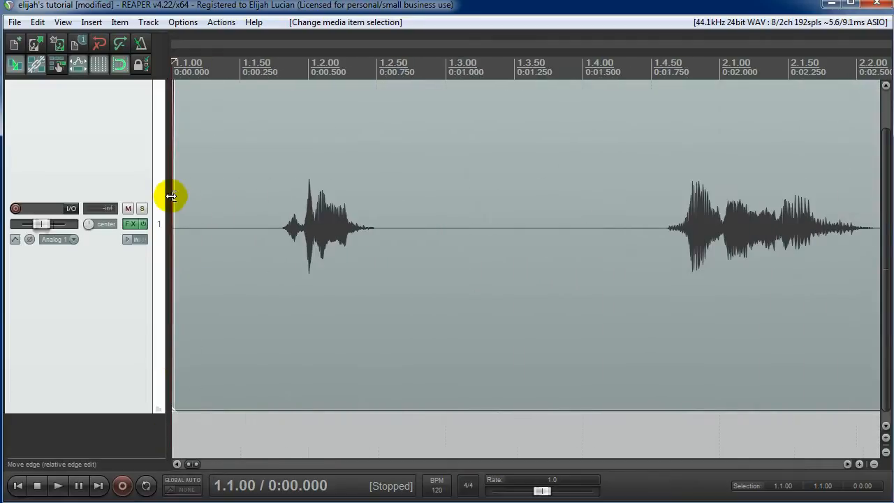
pyautogui.scroll(-2, 172, 198)
pyautogui.press('space')
pyautogui.press('space')
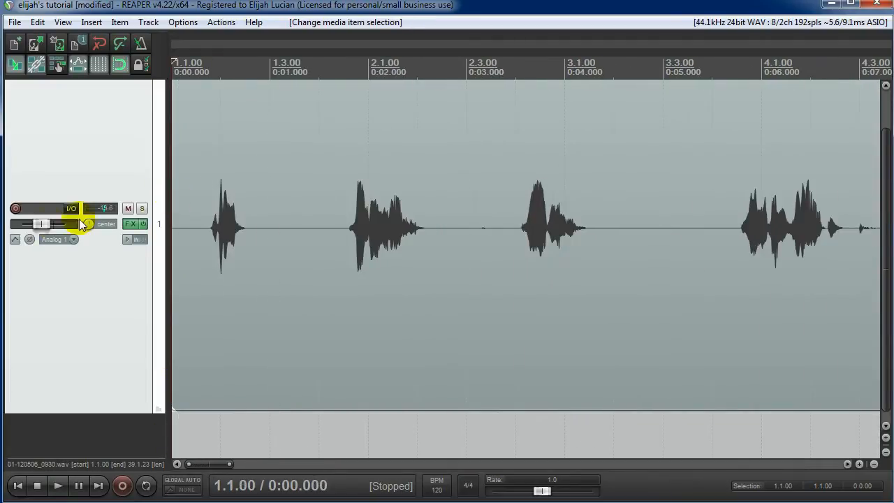
# Step: Remove ReaPitch, ReaDelay and ReaVerbate from Track 1's FX chain and close the chain window
pyautogui.click(135, 225)
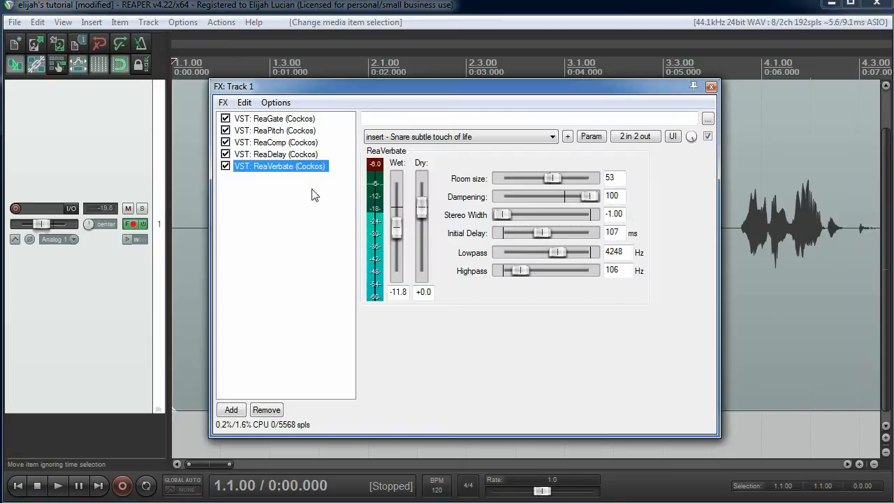
pyautogui.rightClick(279, 131)
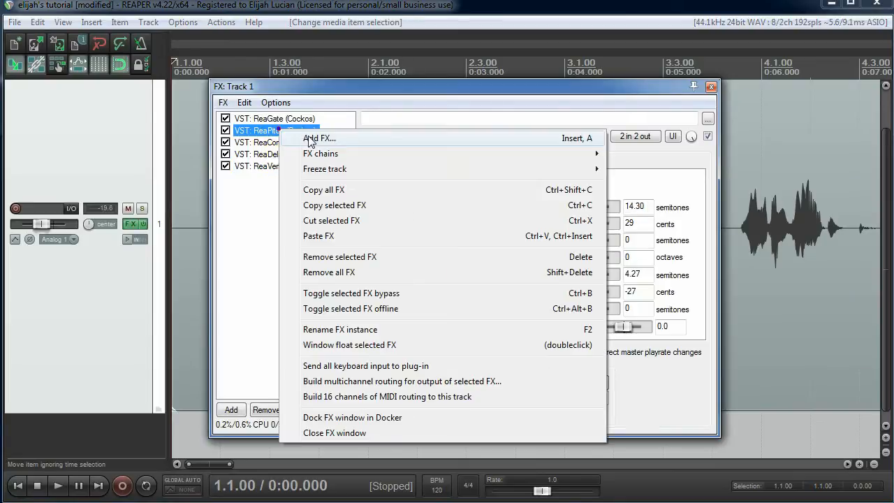
pyautogui.click(334, 257)
pyautogui.rightClick(286, 143)
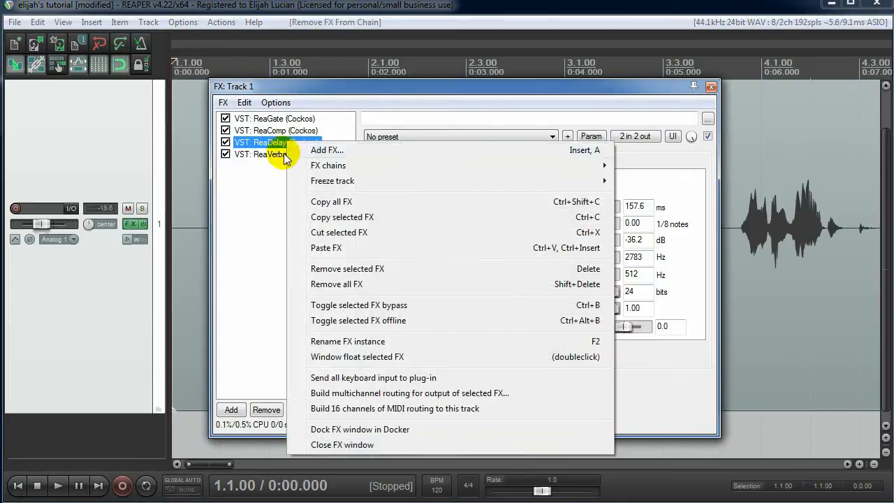
pyautogui.click(327, 269)
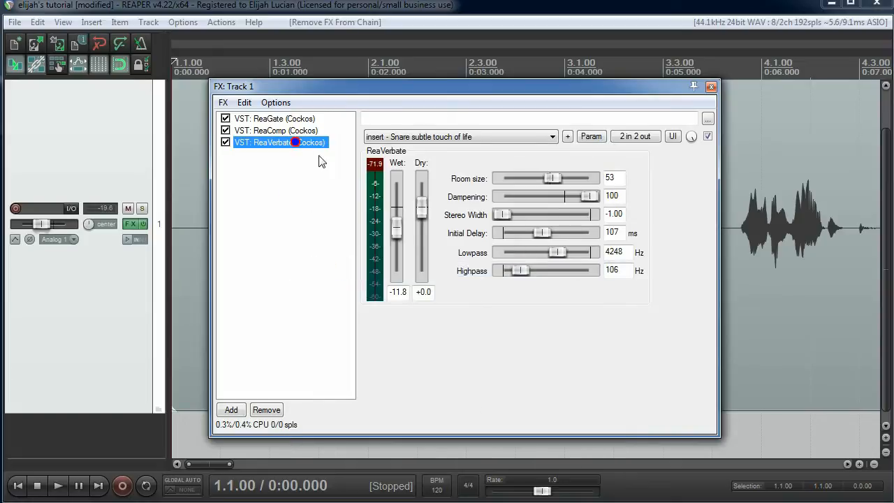
pyautogui.rightClick(296, 143)
pyautogui.click(319, 266)
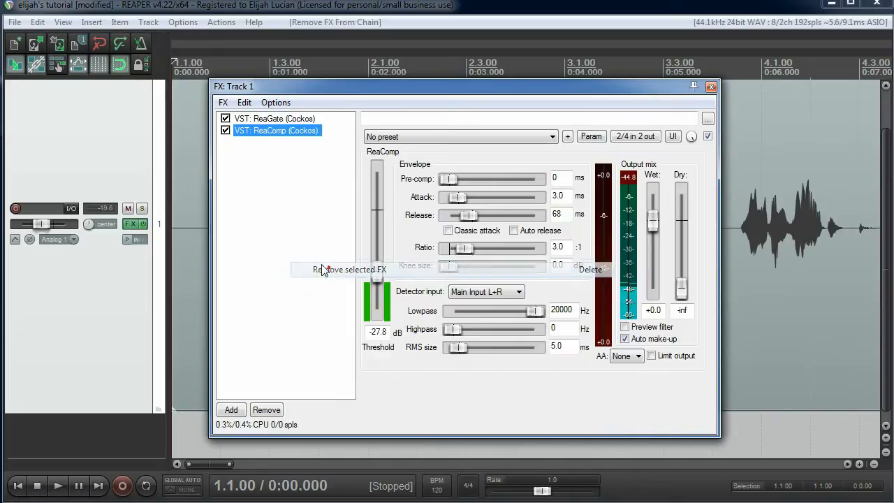
pyautogui.click(711, 88)
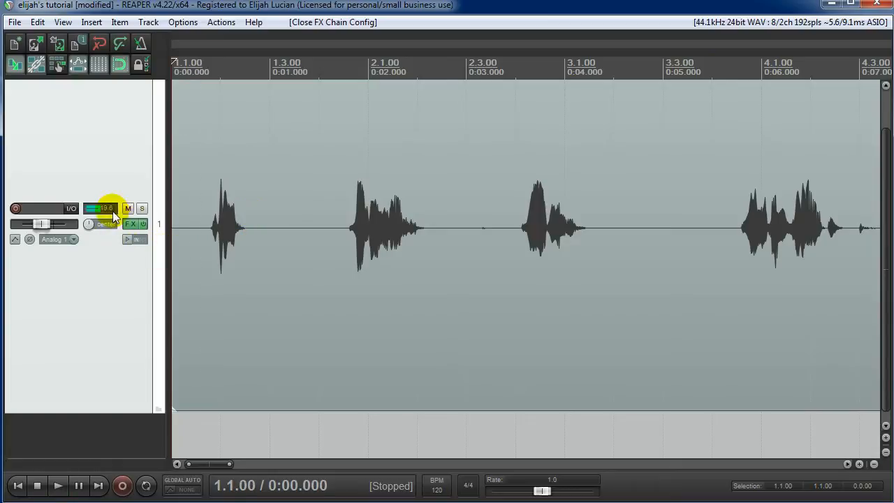
# Step: Reset Track 1's volume to 0.00 dB and play back the recording to check its level
pyautogui.doubleClick(41, 228)
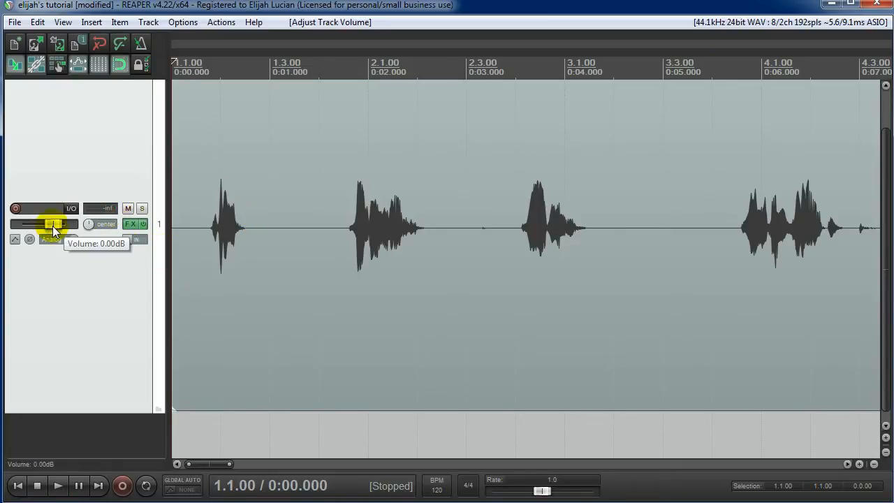
pyautogui.press('space')
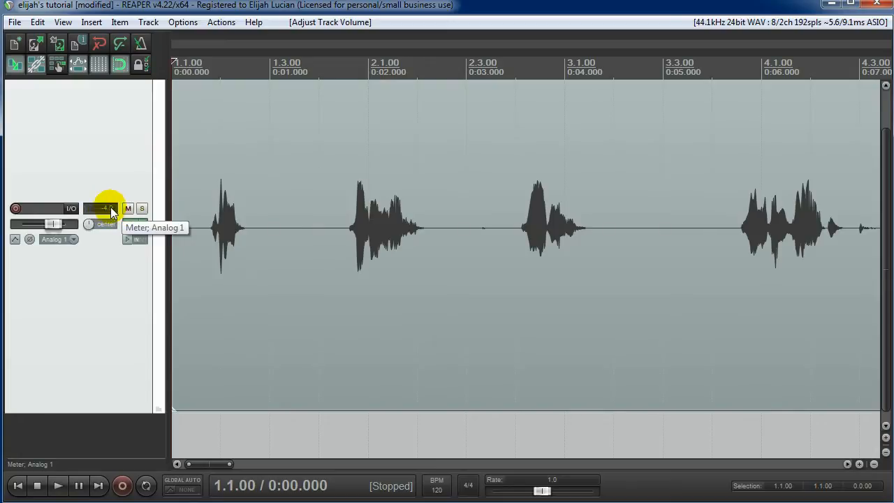
pyautogui.press('space')
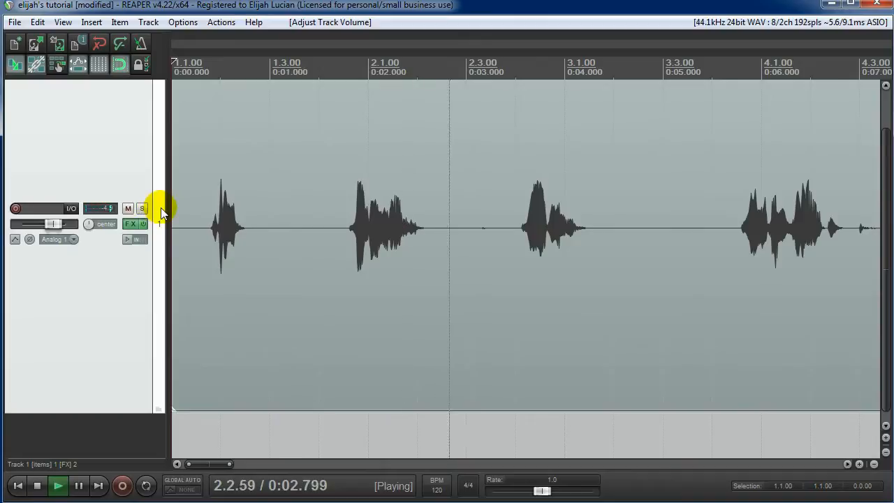
pyautogui.press('space')
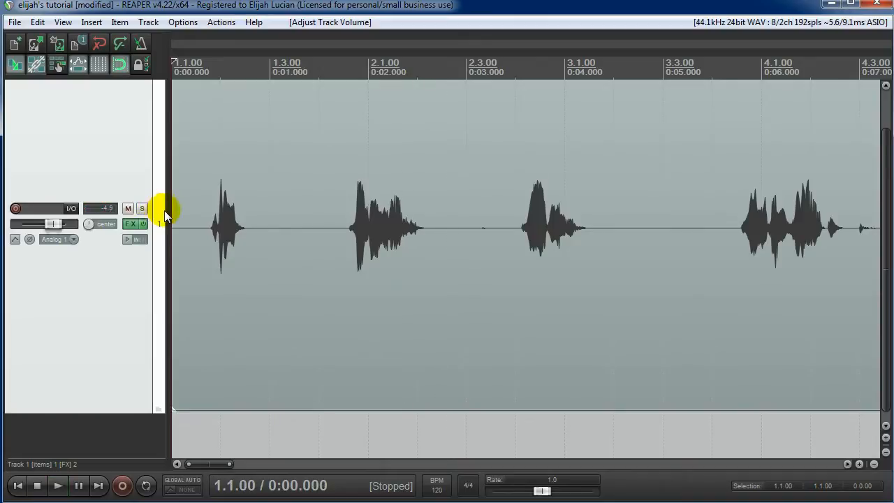
# Step: Add the Cockos ReaEQ plug-in to Track 1's FX chain
pyautogui.click(128, 227)
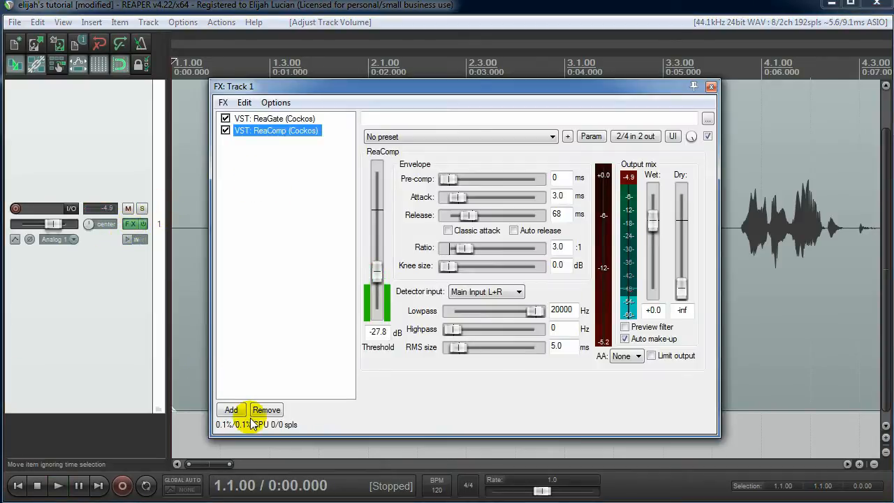
pyautogui.click(231, 411)
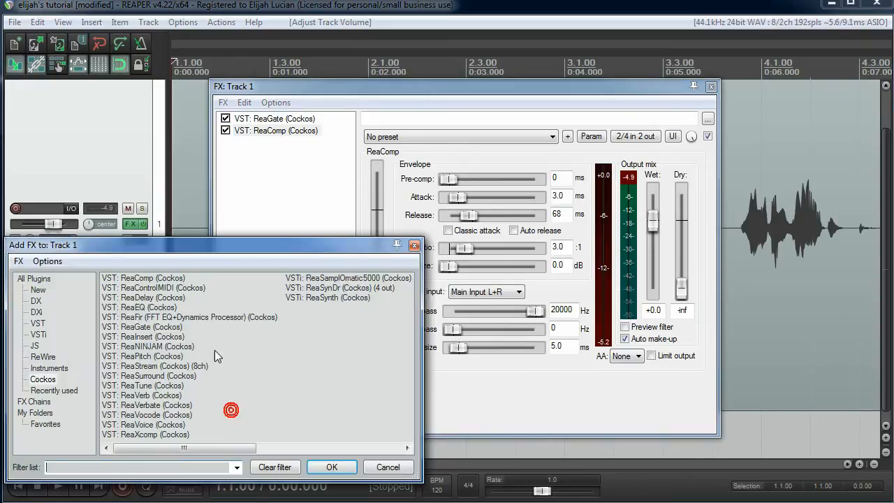
pyautogui.doubleClick(167, 309)
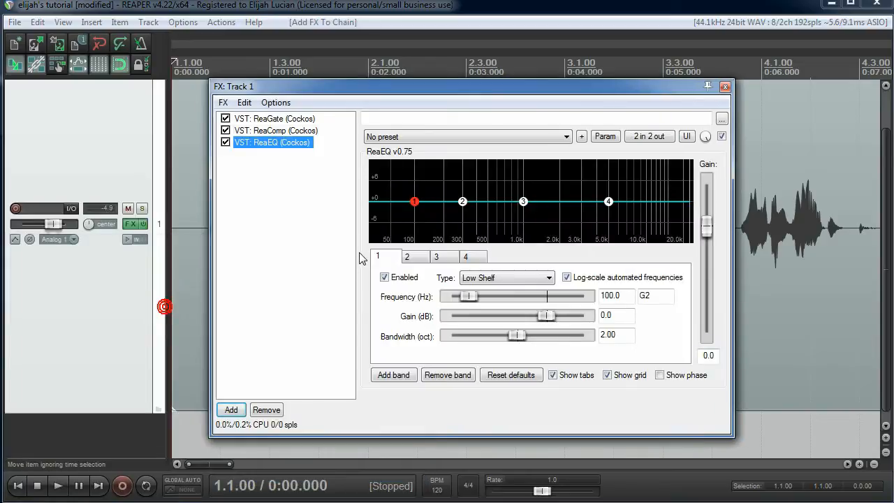
pyautogui.click(287, 224)
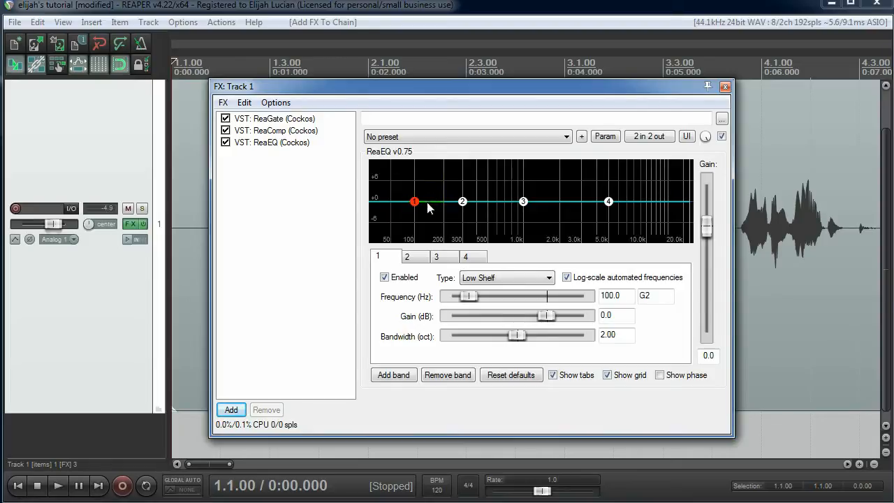
# Step: Set ReaEQ band 1 to High Pass and move ReaEQ ahead of ReaGate in the FX chain
pyautogui.click(414, 259)
pyautogui.click(399, 258)
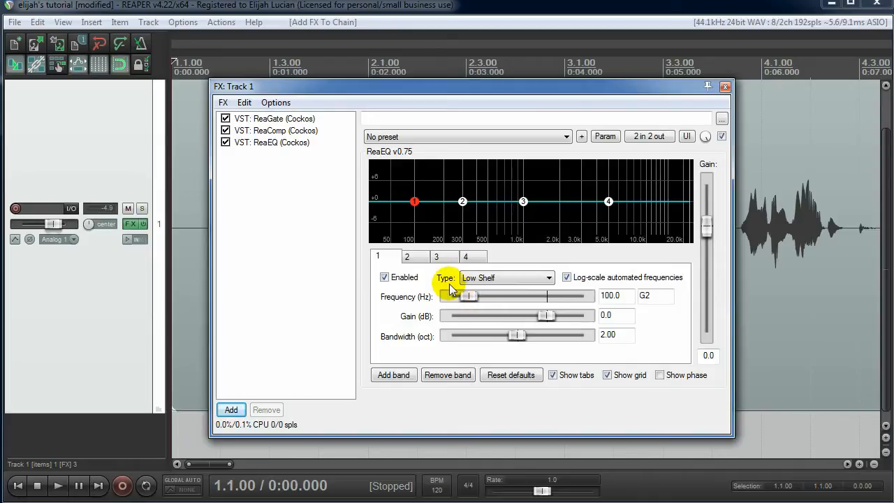
pyautogui.click(499, 280)
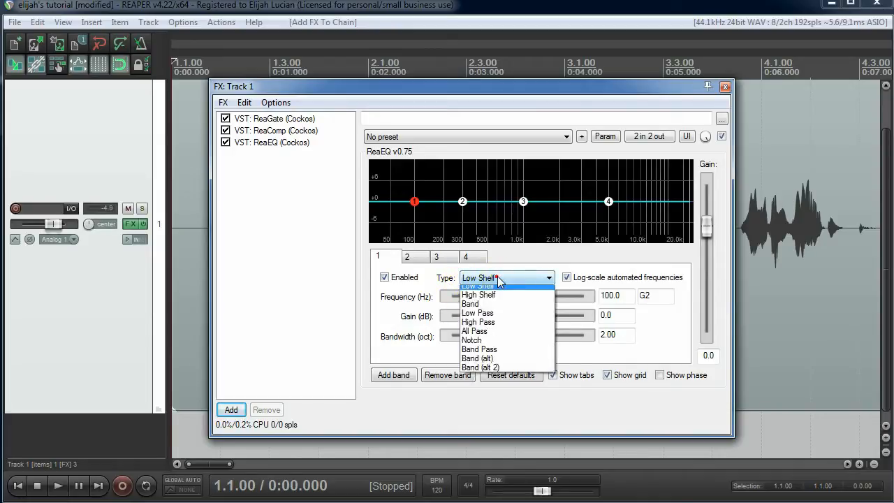
pyautogui.click(497, 328)
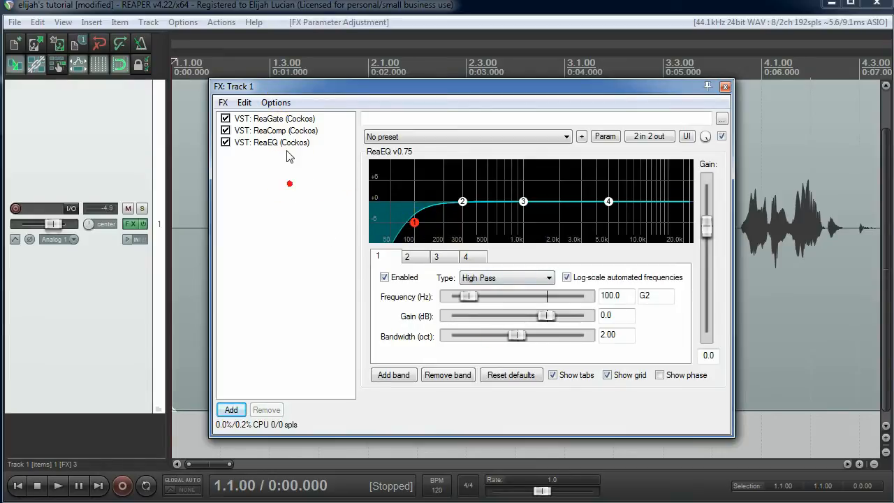
pyautogui.moveTo(293, 144); pyautogui.dragTo(292, 125)
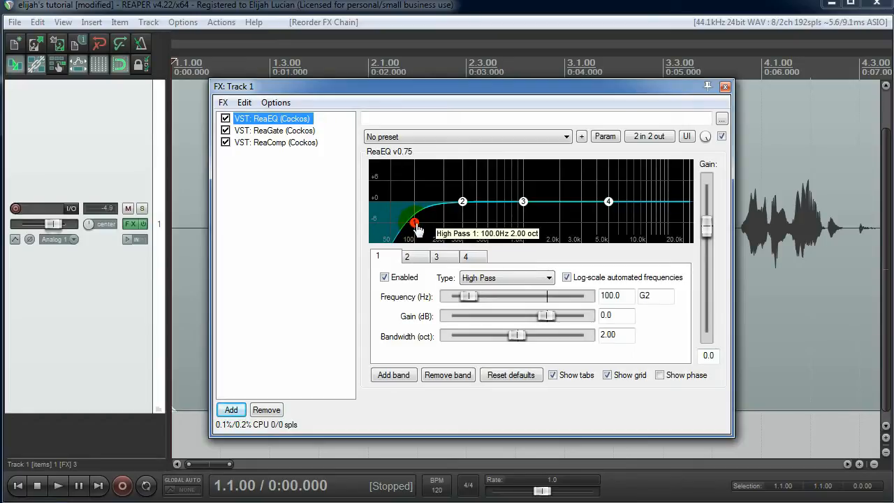
# Step: Lower the frequency of ReaEQ's high-pass band 1 to 79.5 Hz
pyautogui.click(468, 296)
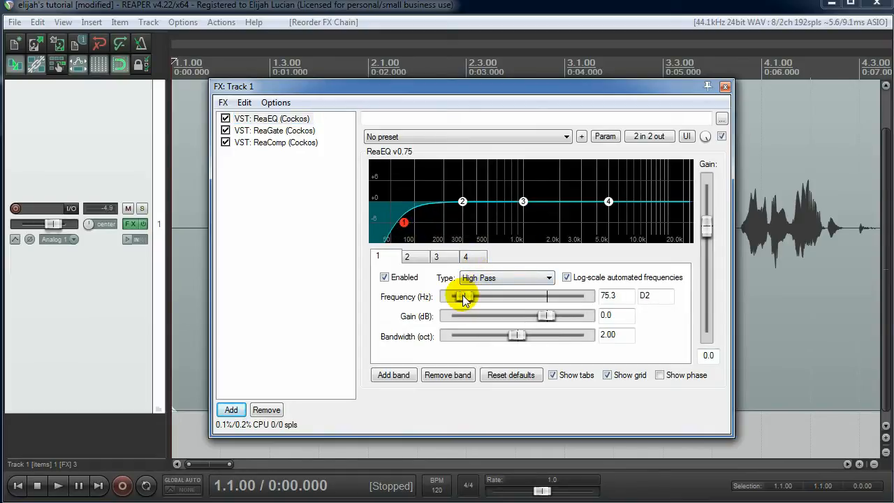
pyautogui.moveTo(463, 296); pyautogui.dragTo(464, 297)
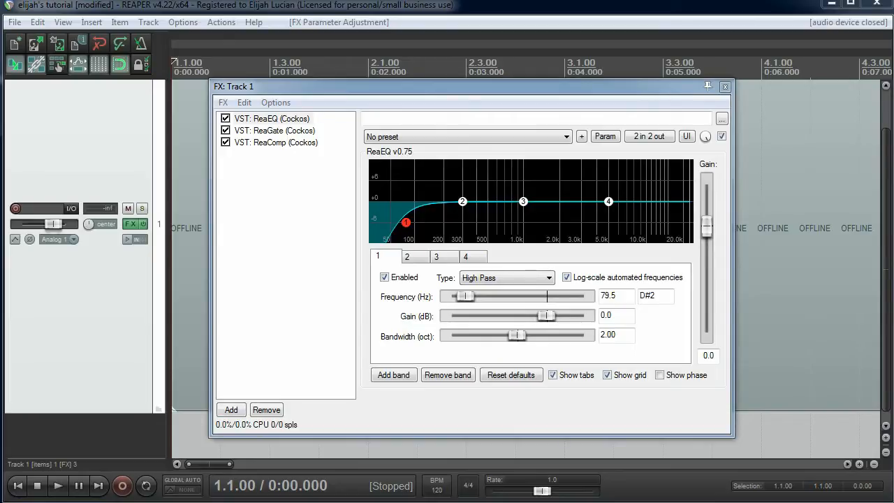
# Step: In the MOTU 896mk3 FFT Analysis window, lower the low-cut filter to 20 Hz, examine the live voice spectrum, and close the window
pyautogui.moveTo(893, 55); pyautogui.dragTo(323, 206)
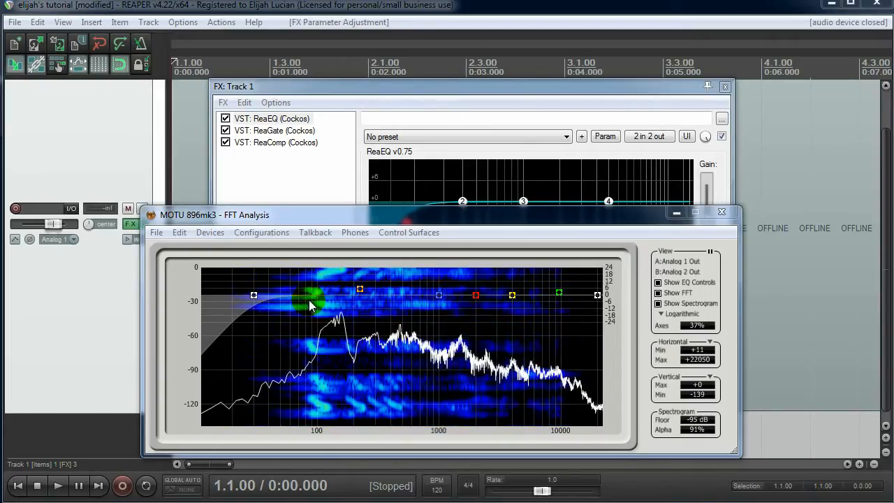
pyautogui.moveTo(254, 299); pyautogui.dragTo(221, 299)
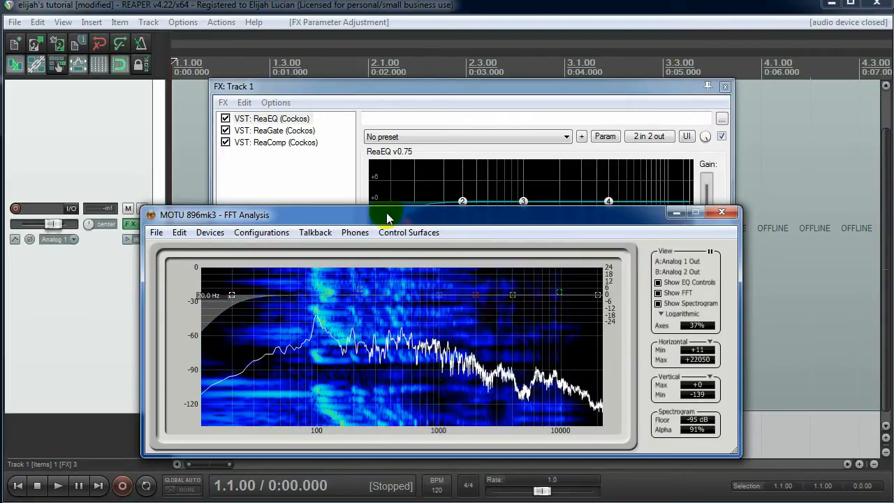
pyautogui.moveTo(386, 213); pyautogui.dragTo(540, 177)
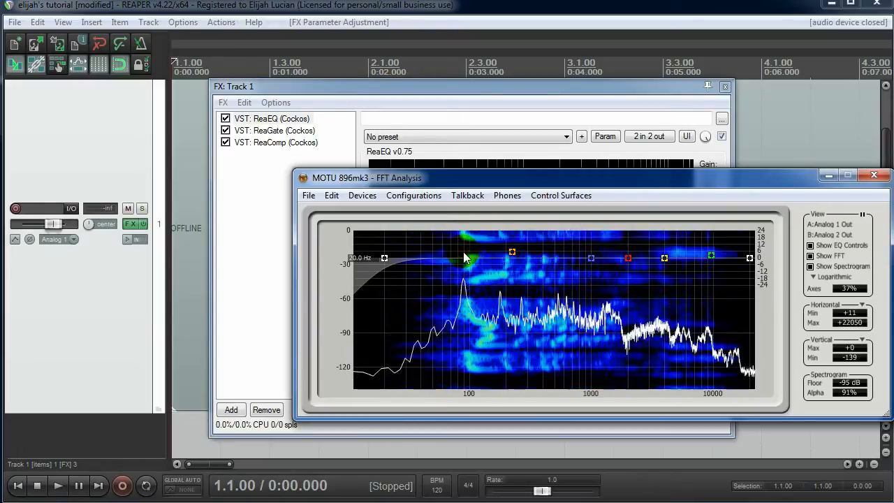
pyautogui.click(877, 175)
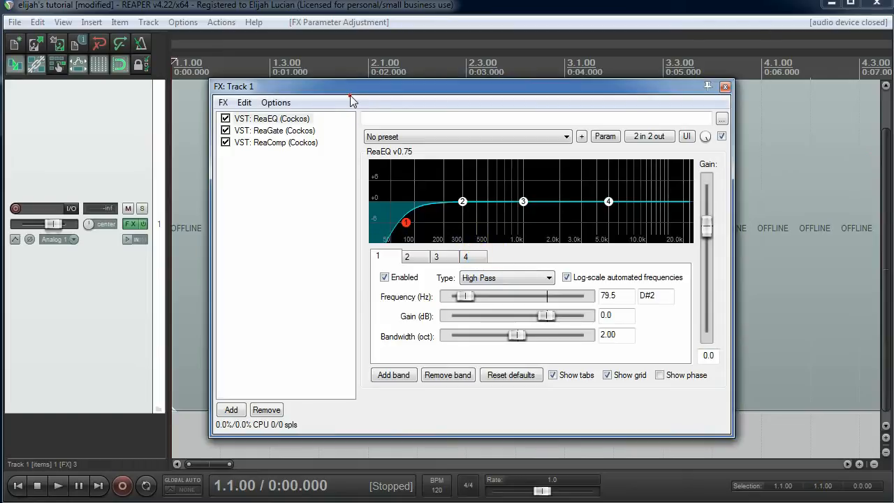
# Step: Play back the voice recording and examine its low frequencies in ReaEQ's spectrum display
pyautogui.press('space')
pyautogui.press('space')
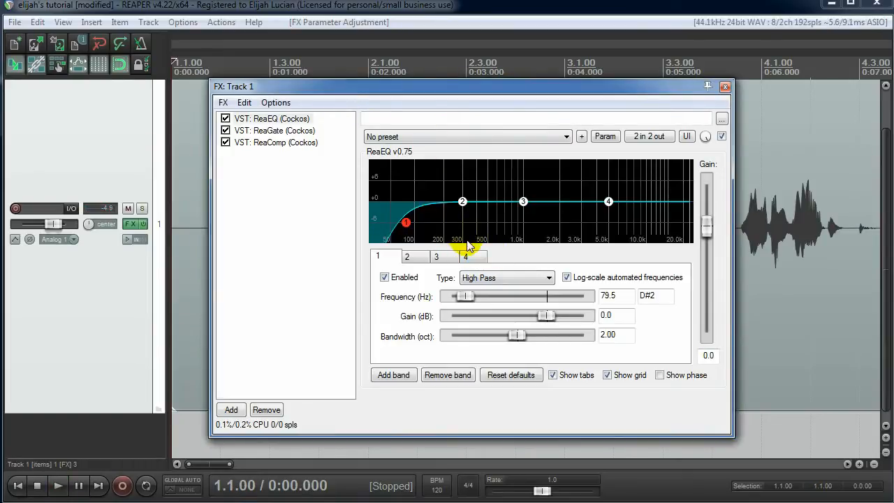
pyautogui.press('space')
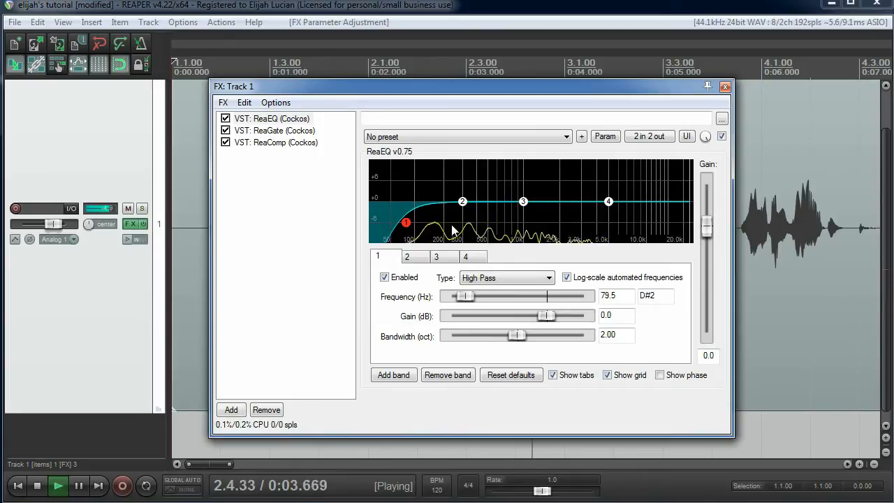
pyautogui.press('space')
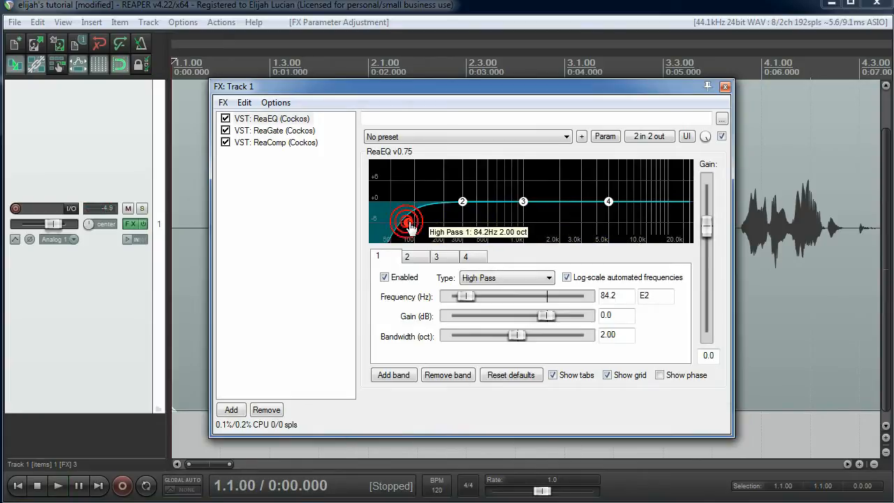
# Step: Raise ReaEQ's high-pass band 1 frequency to 101.2 Hz and audition the filtered recording
pyautogui.moveTo(410, 227); pyautogui.dragTo(413, 229)
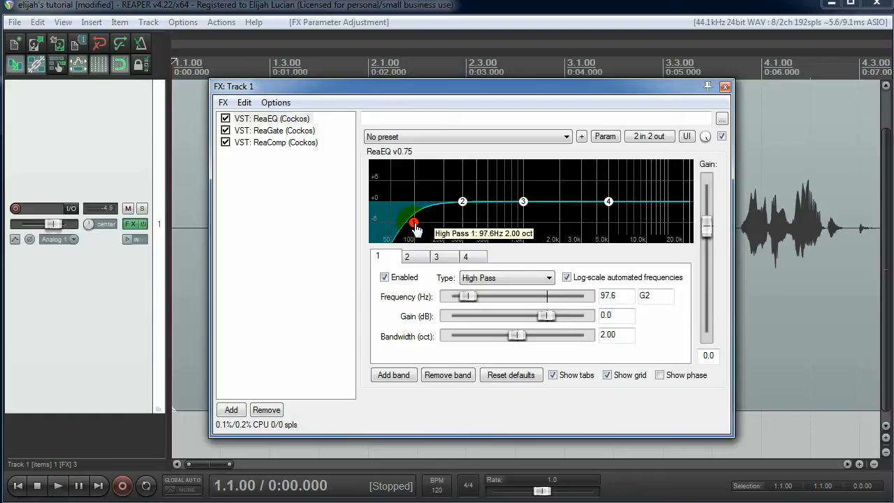
pyautogui.moveTo(417, 229); pyautogui.dragTo(415, 227)
pyautogui.press('space')
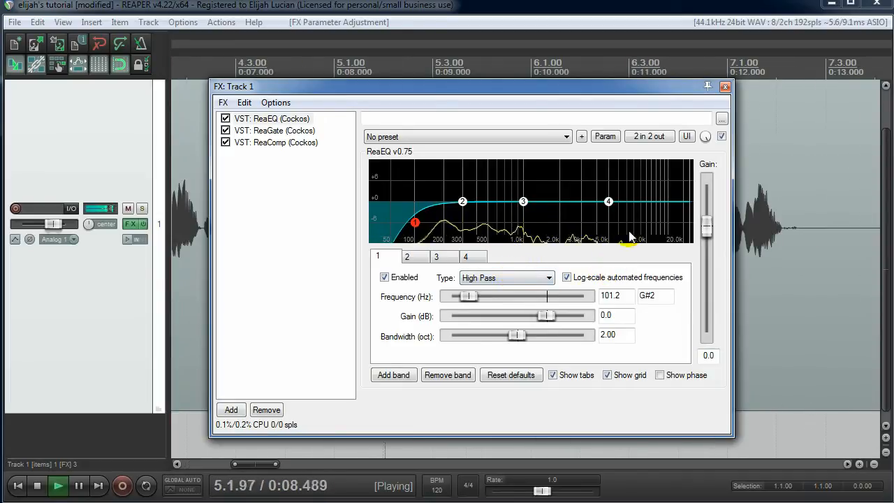
pyautogui.press('space')
# Step: Close Track 1's FX window and place the edit cursor at 1.2.00 (0:00.500) on the voice waveform
pyautogui.click(725, 86)
pyautogui.click(309, 215)
pyautogui.scroll(-2, 300, 223)
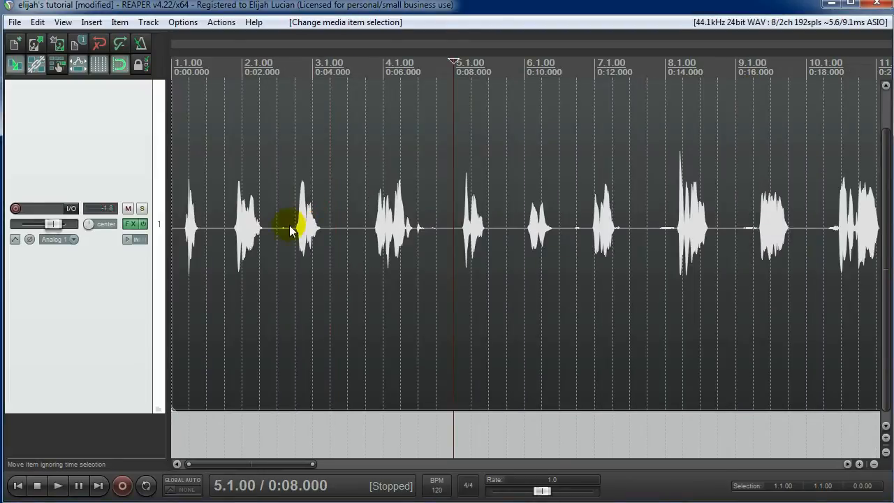
pyautogui.scroll(-2, 286, 240)
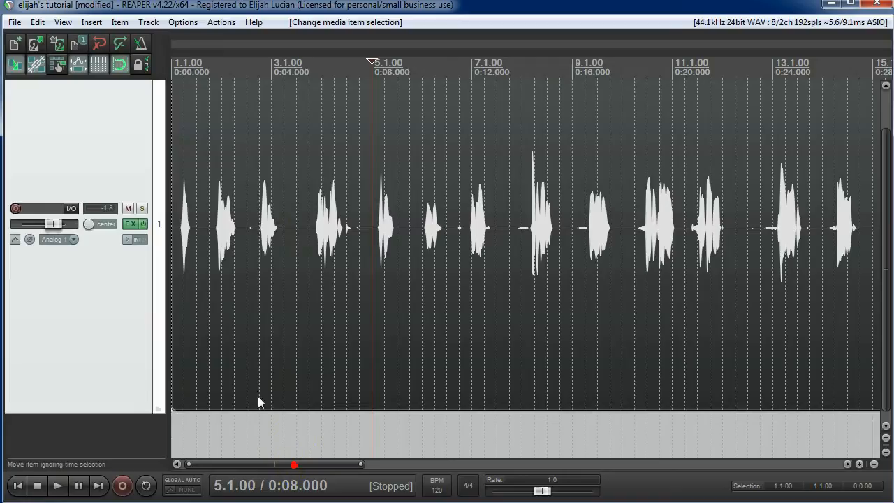
pyautogui.click(216, 304)
pyautogui.click(187, 315)
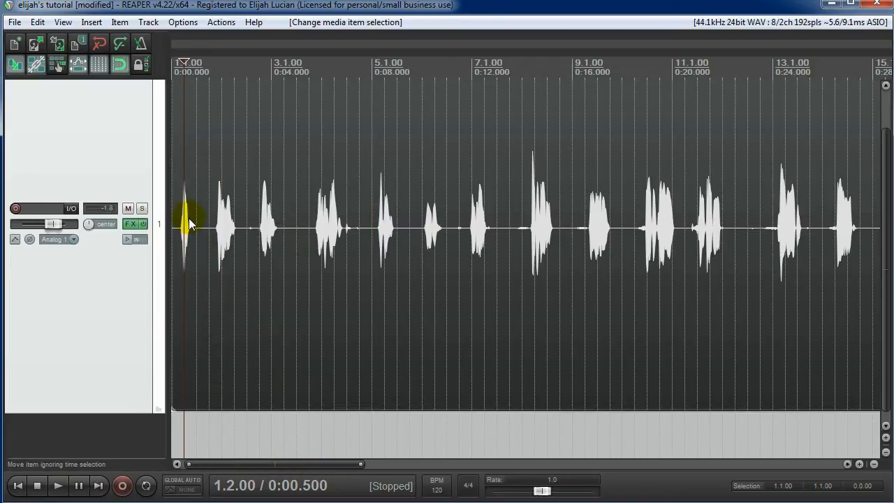
# Step: Open the Render to File settings and review the render bounds options, keeping Entire project
pyautogui.click(14, 22)
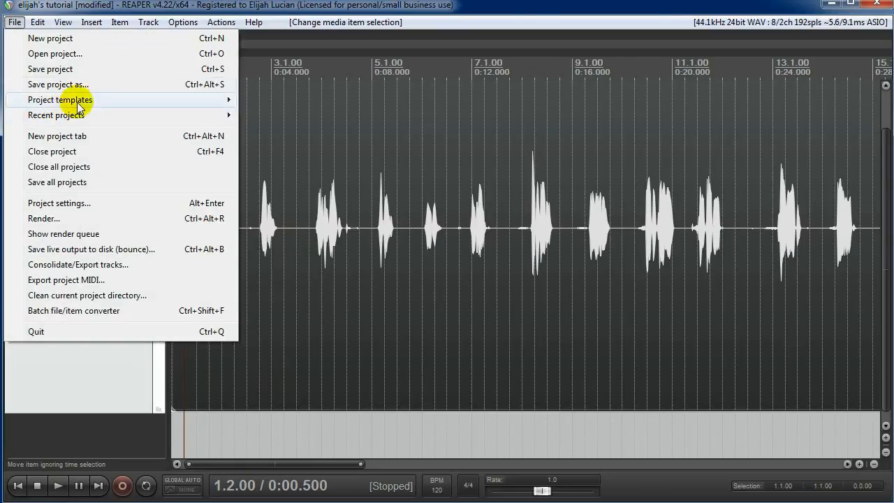
pyautogui.click(95, 220)
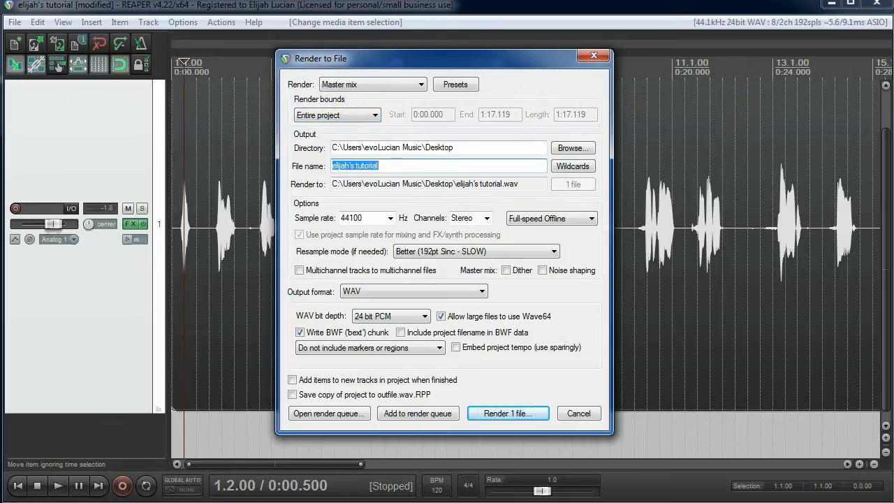
pyautogui.click(416, 165)
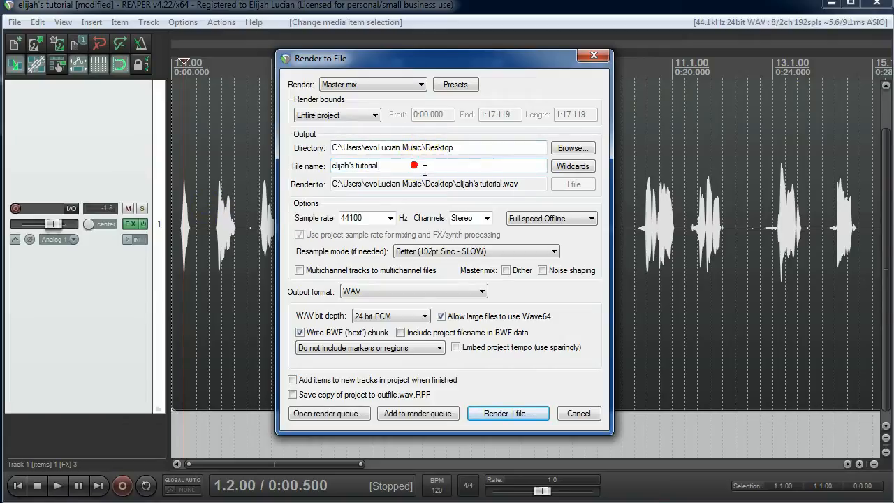
pyautogui.click(364, 115)
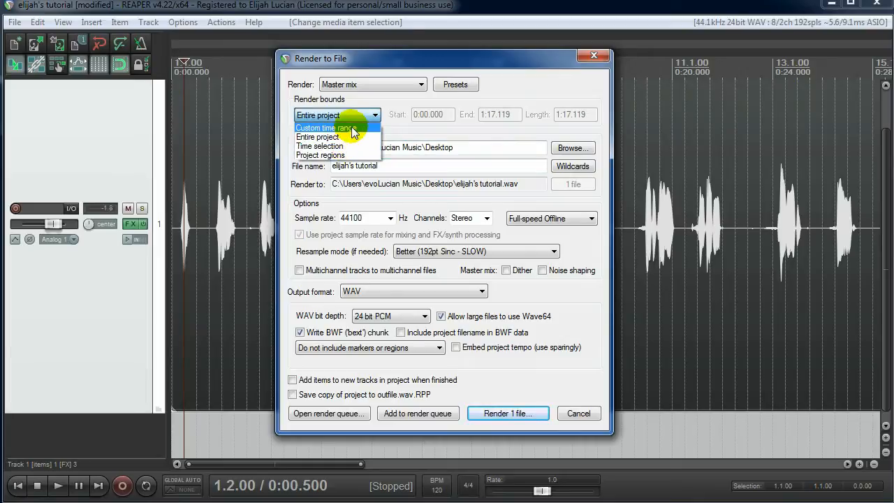
pyautogui.click(450, 132)
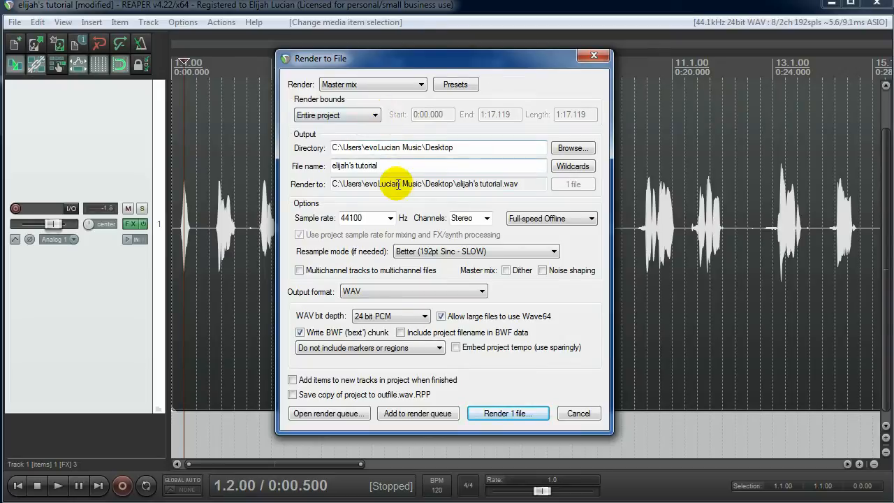
pyautogui.click(357, 116)
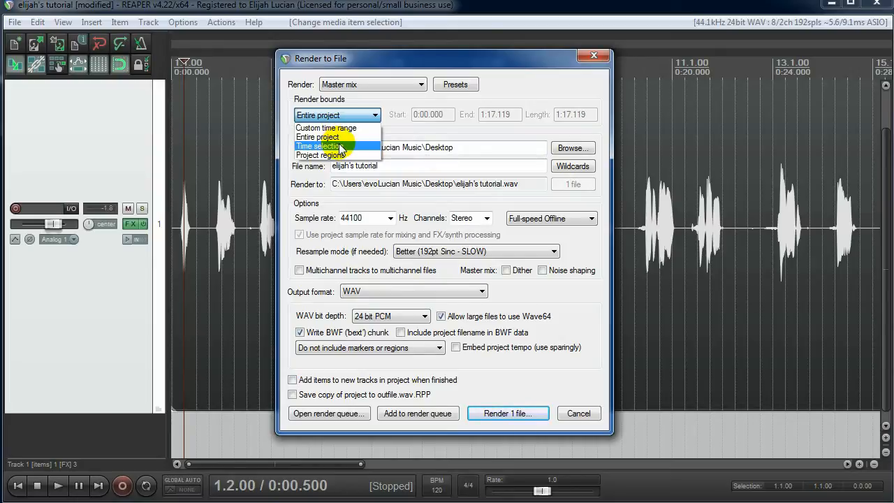
pyautogui.click(375, 118)
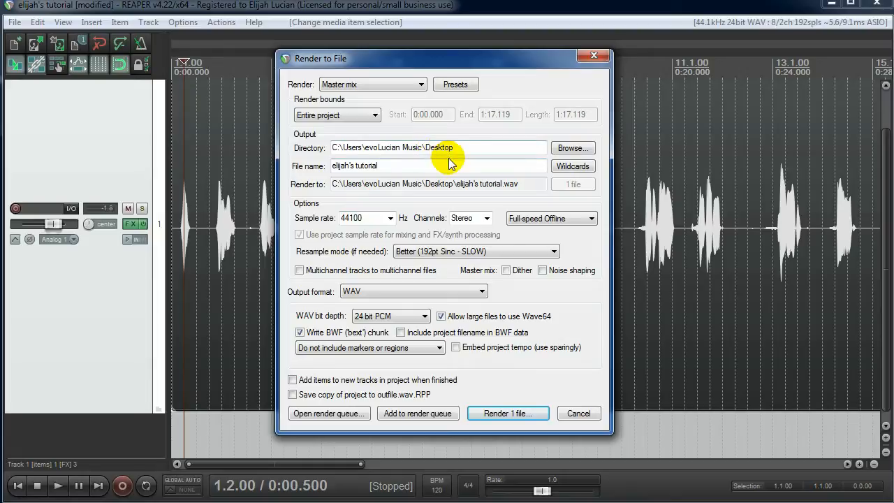
# Step: Set the render output directory to the Voice Acting folder on the EVOLUCIAN MUSIC (D:) drive
pyautogui.click(564, 149)
pyautogui.click(594, 166)
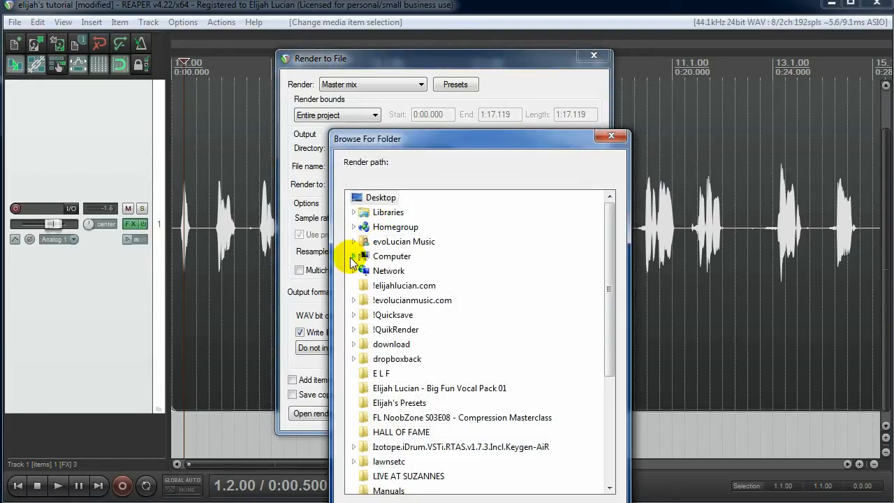
pyautogui.click(353, 255)
pyautogui.click(361, 287)
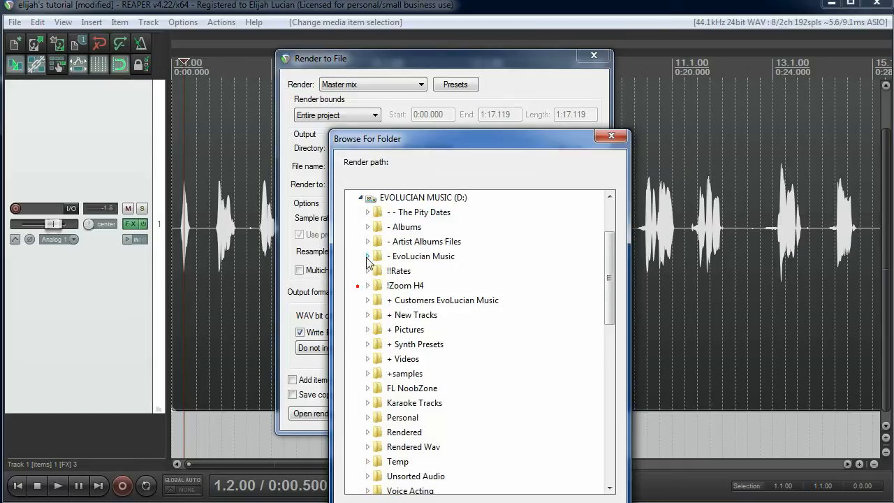
pyautogui.scroll(-5, 370, 293)
pyautogui.scroll(1, 384, 341)
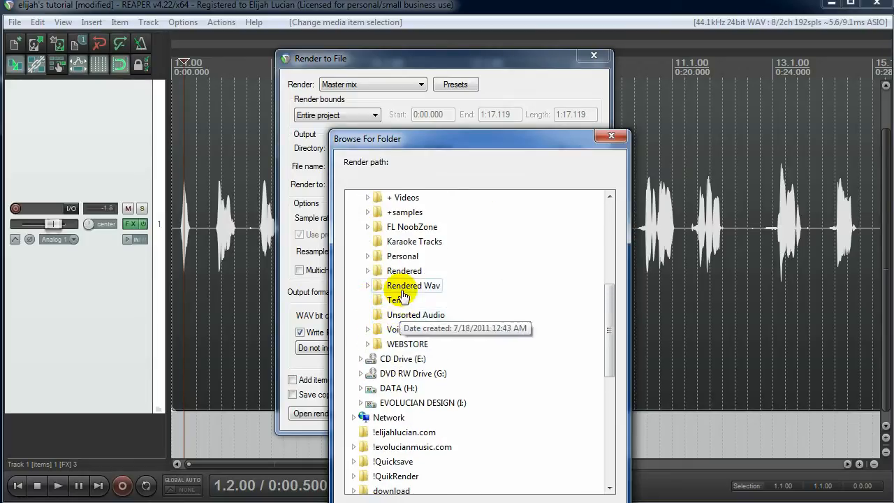
pyautogui.scroll(3, 395, 307)
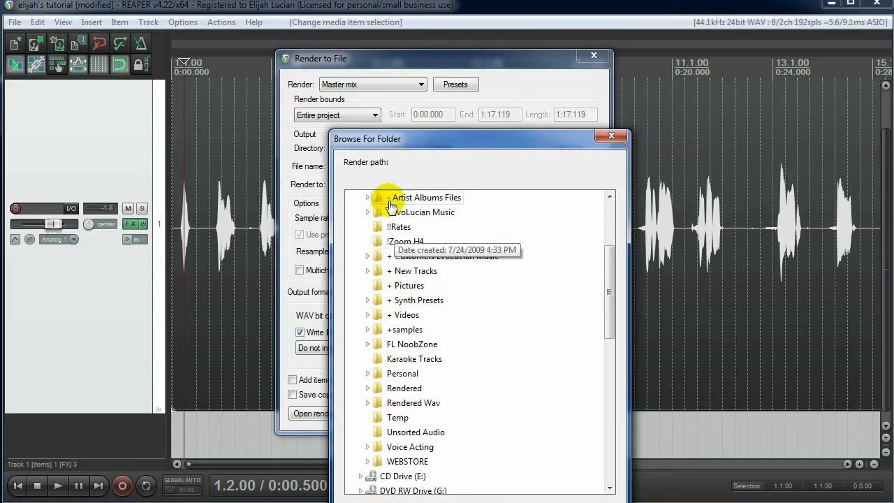
pyautogui.doubleClick(400, 447)
pyautogui.scroll(-4, 433, 399)
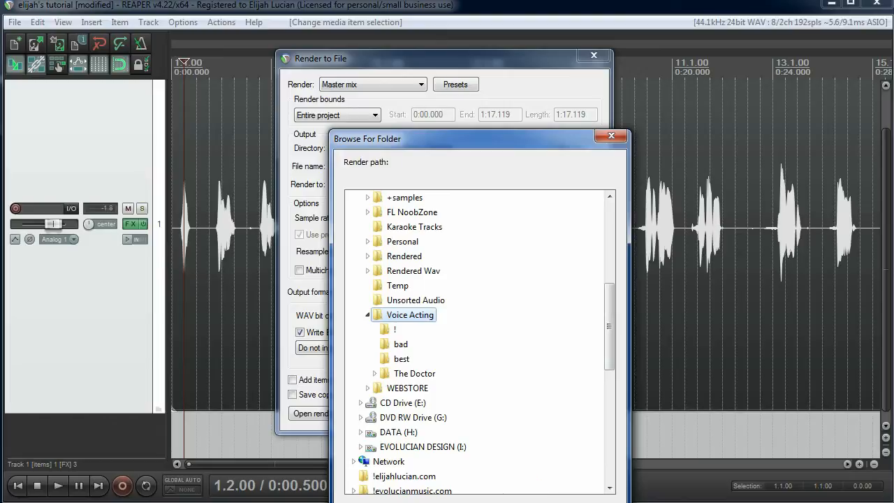
pyautogui.click(532, 497)
# Step: Name the render file Awaken-Soldier and set its channels to Mono, keeping the Better (192pt Sinc - SLOW) resample mode
pyautogui.doubleClick(466, 165)
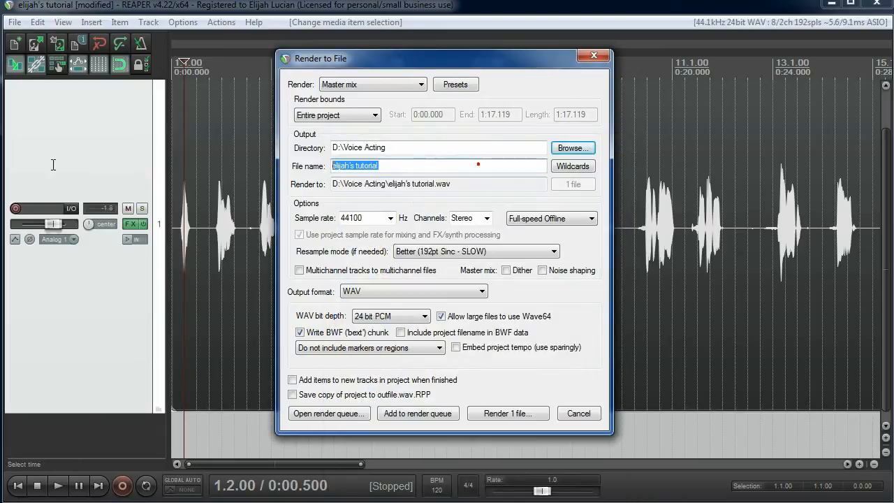
pyautogui.write('Awaken-Soldier')
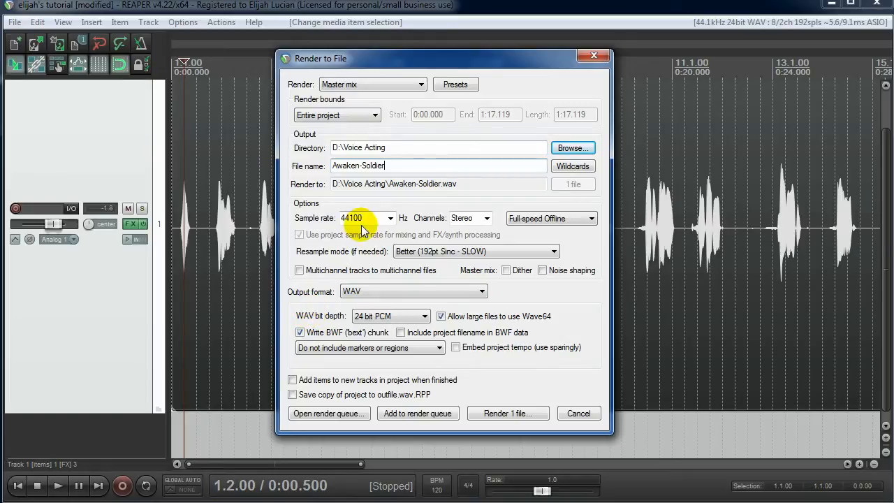
pyautogui.click(488, 218)
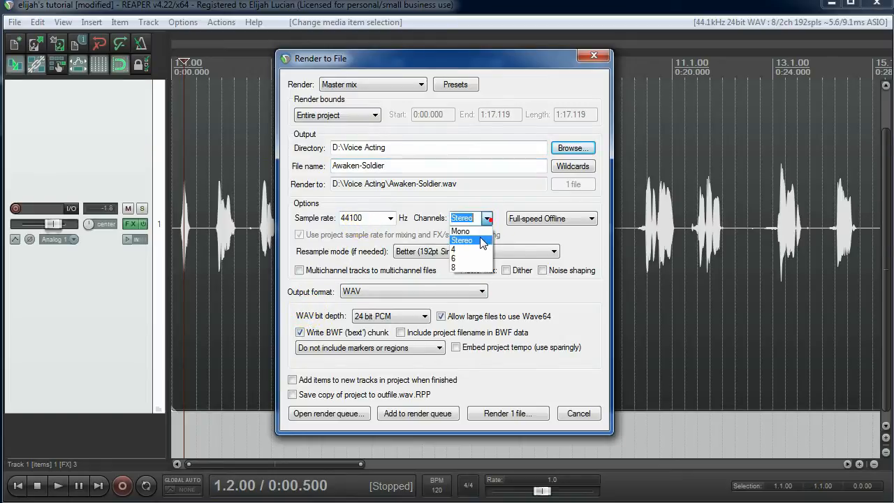
pyautogui.click(472, 230)
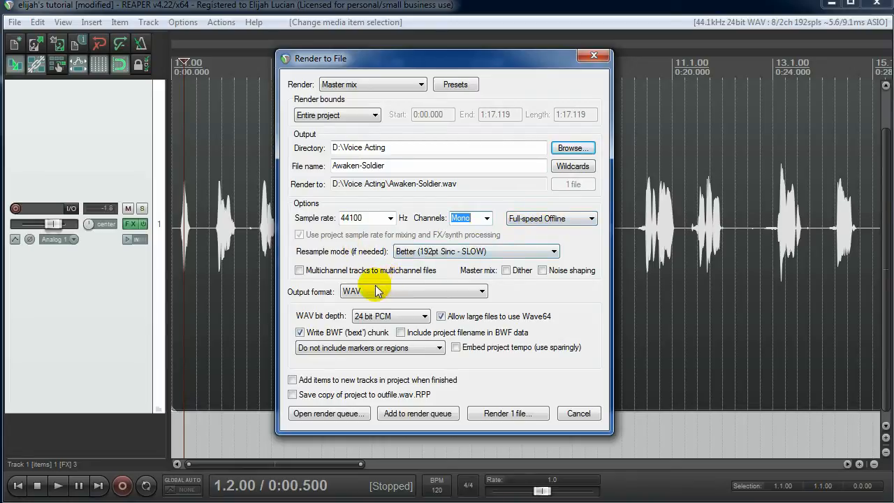
pyautogui.click(417, 251)
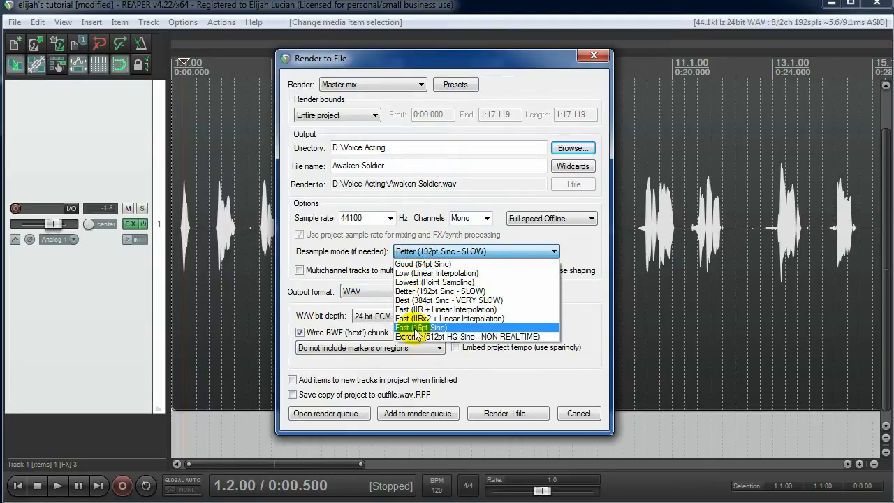
pyautogui.click(364, 258)
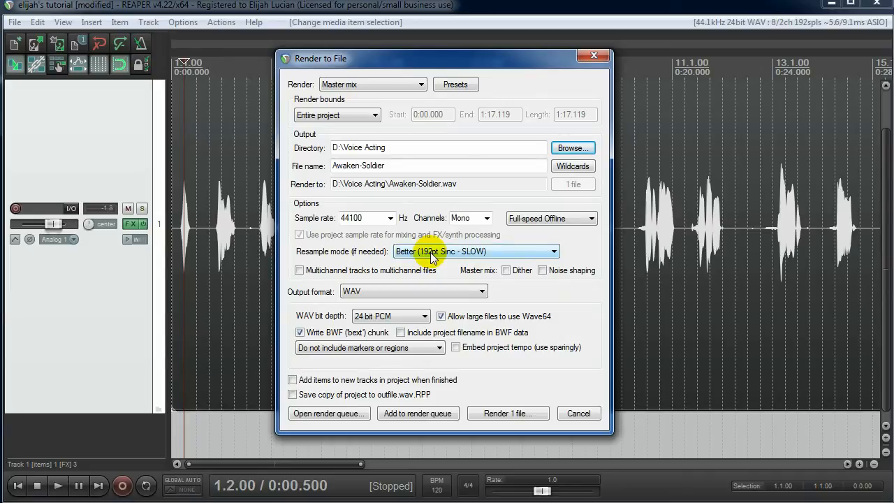
# Step: Try the MP3 (encoder by LAME project) output format at a constant 256 kbps, and return the output format to WAV
pyautogui.click(376, 292)
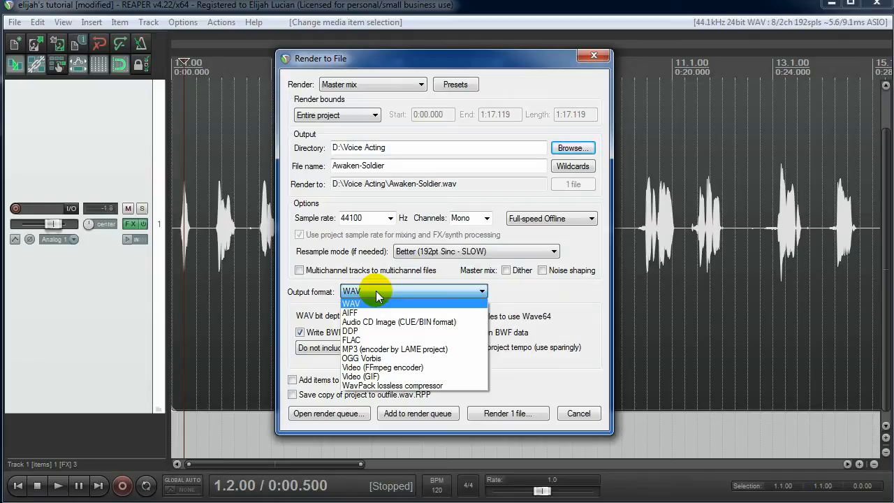
pyautogui.click(381, 348)
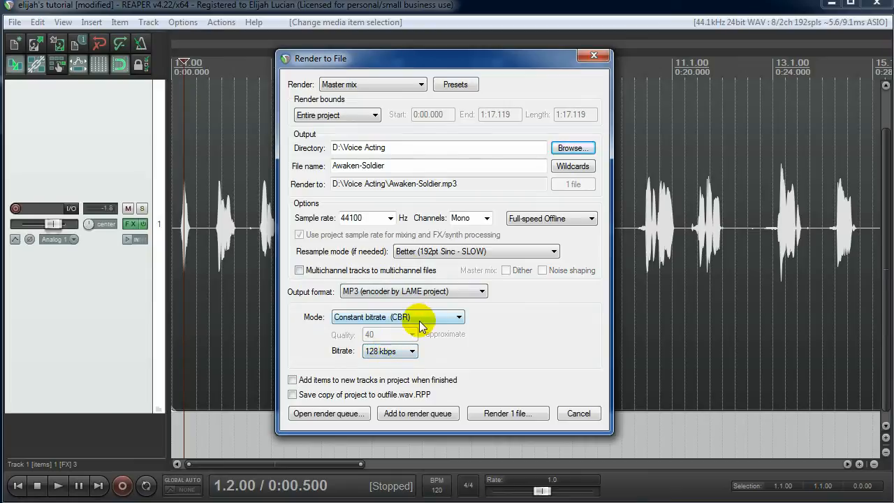
pyautogui.click(402, 351)
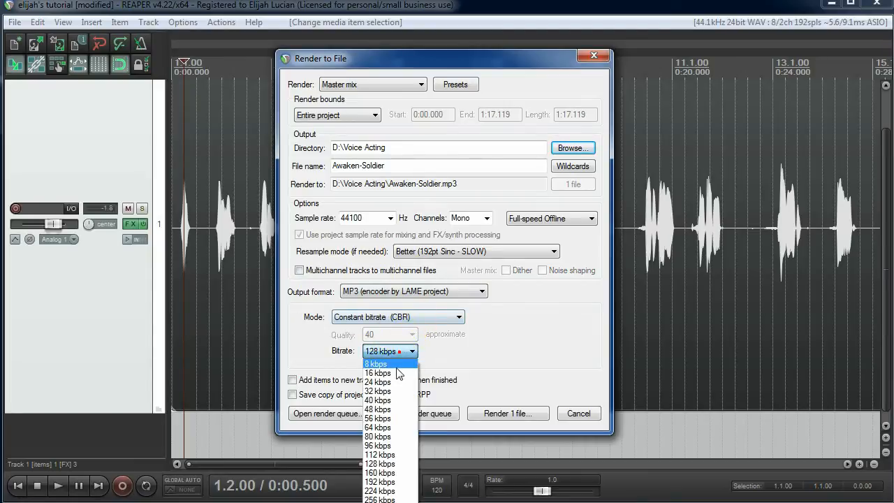
pyautogui.click(379, 498)
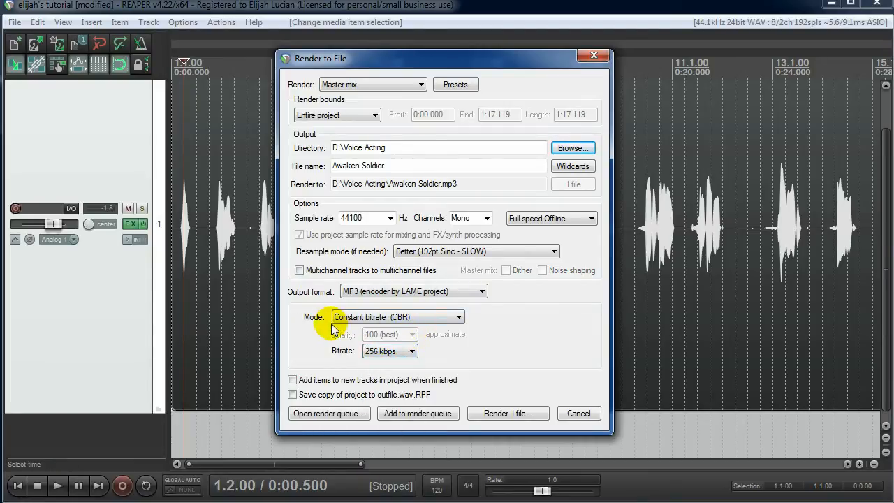
pyautogui.click(377, 291)
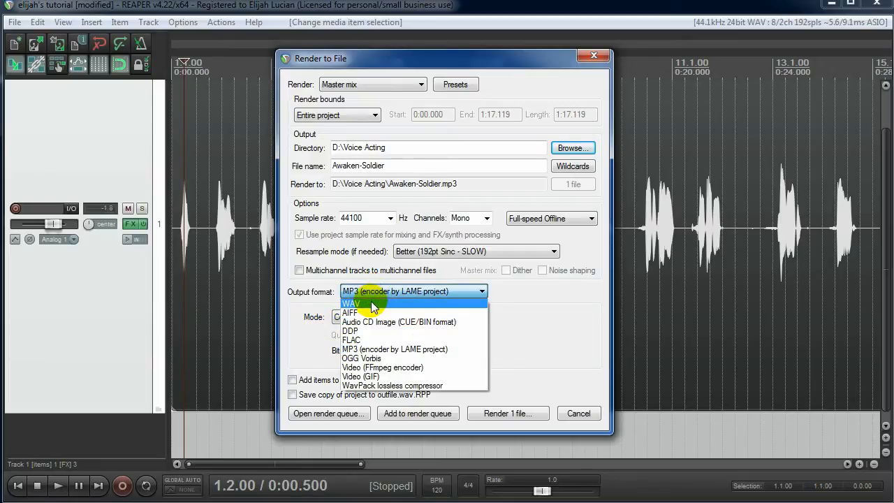
pyautogui.click(371, 302)
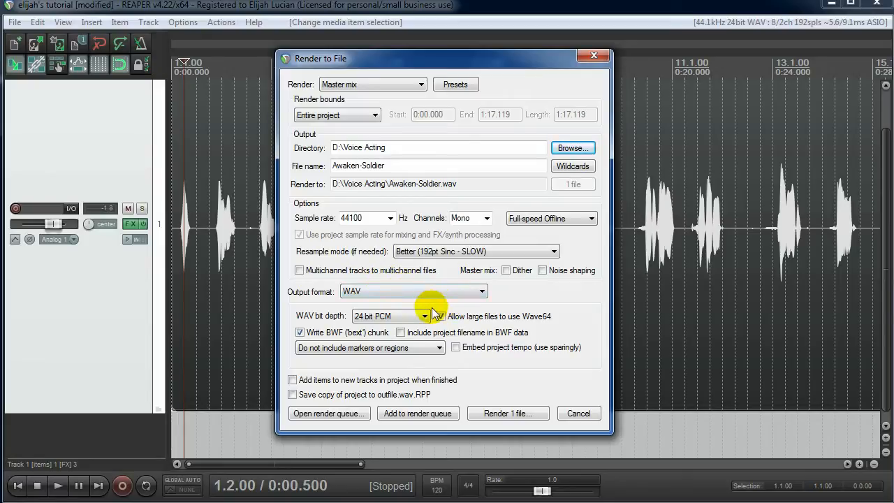
# Step: Set the WAV bit depth to 16 bit PCM, render the file, and close the finished render report
pyautogui.click(411, 315)
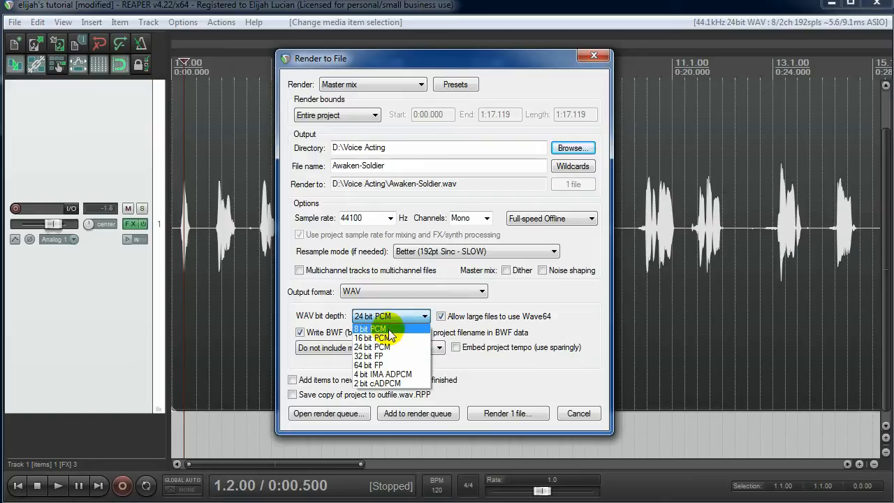
pyautogui.click(381, 327)
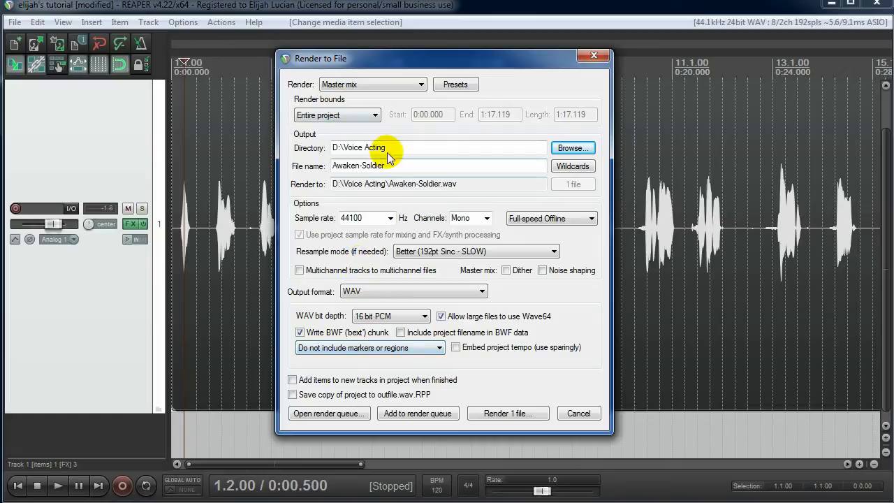
pyautogui.click(512, 414)
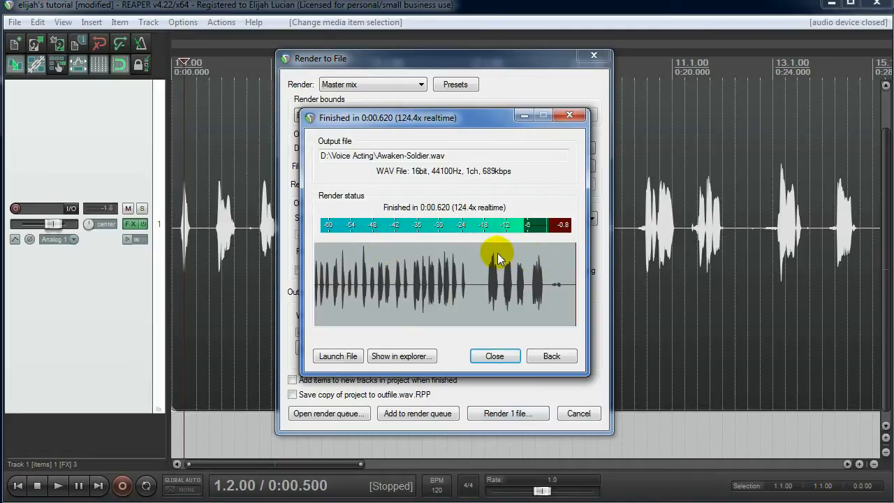
pyautogui.click(493, 358)
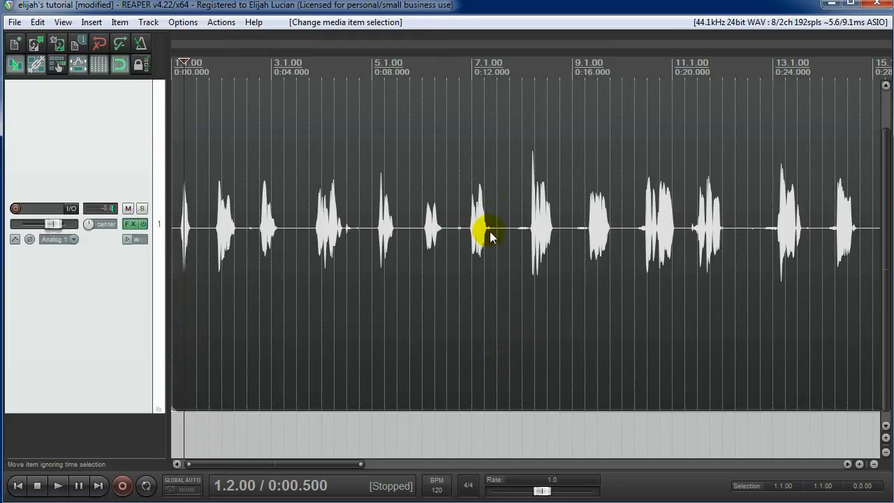
# Step: Make a time selection from 1.1.00 to 1.3.00 around the first word and place the edit cursor at 1.2.00
pyautogui.click(172, 212)
pyautogui.scroll(7, 176, 214)
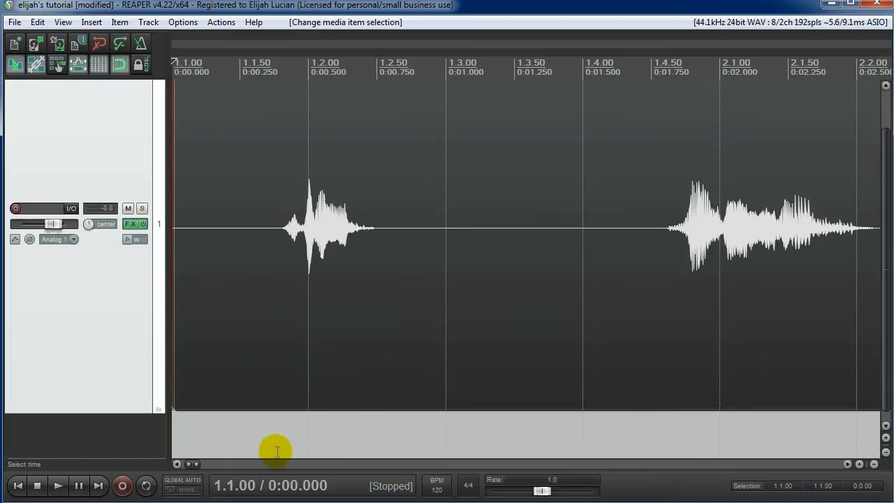
pyautogui.moveTo(258, 444); pyautogui.dragTo(275, 443)
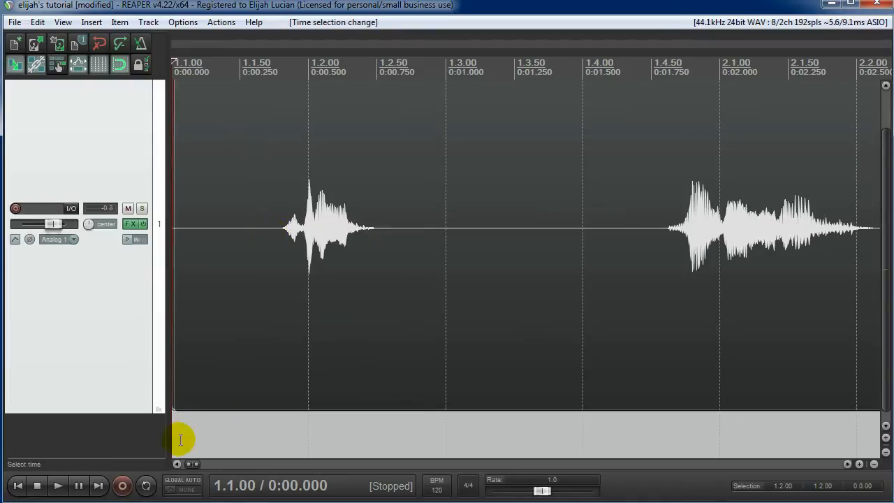
pyautogui.moveTo(179, 435); pyautogui.dragTo(502, 436)
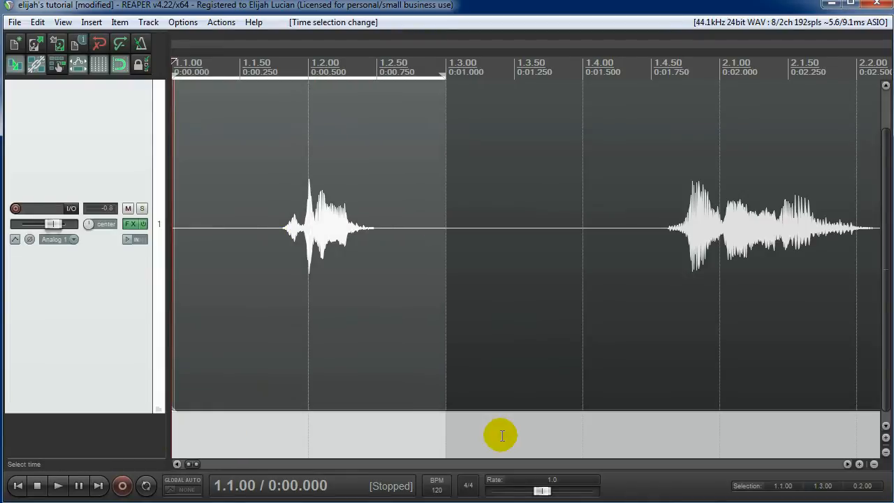
pyautogui.moveTo(200, 434); pyautogui.dragTo(420, 430)
pyautogui.click(348, 282)
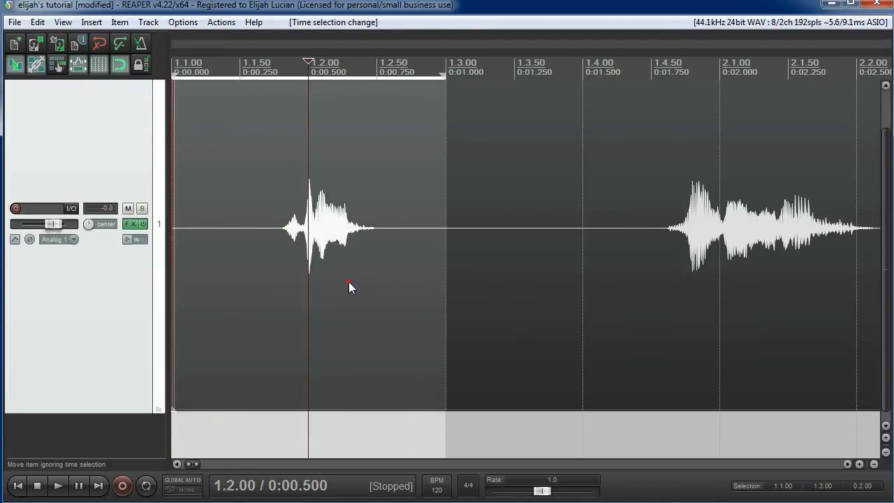
# Step: Try to move the voice item earlier on the timeline
pyautogui.moveTo(252, 131); pyautogui.dragTo(207, 127)
pyautogui.click(325, 429)
pyautogui.moveTo(219, 160); pyautogui.dragTo(171, 134)
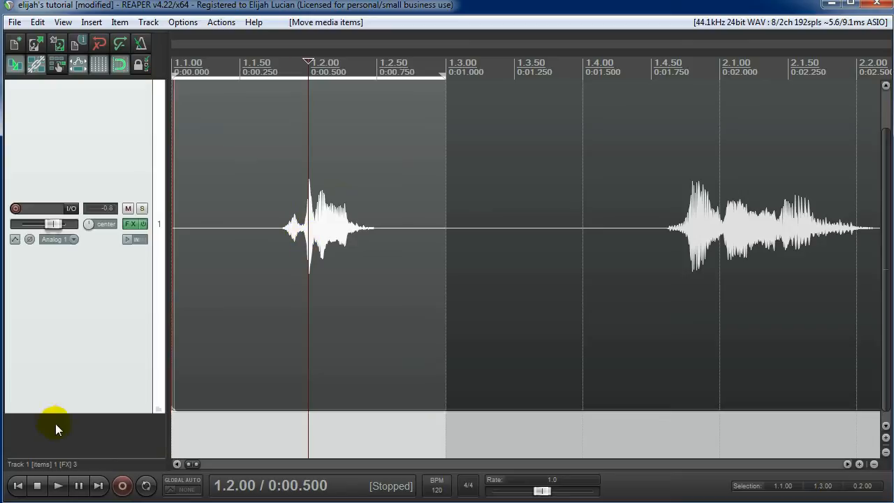
# Step: Reduce Track 1's height and make a time selection from 1.1.00 to 1.4.00 in the empty area below it
pyautogui.moveTo(84, 412); pyautogui.dragTo(94, 353)
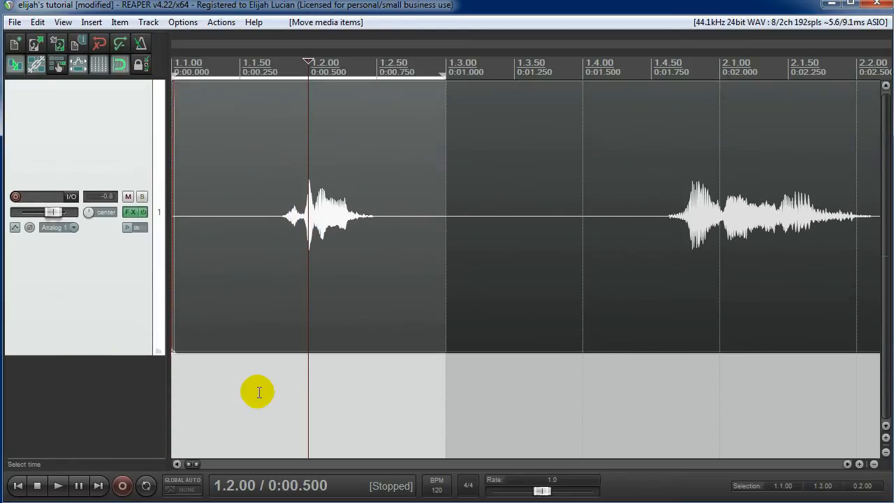
pyautogui.click(285, 398)
pyautogui.moveTo(549, 411); pyautogui.dragTo(206, 411)
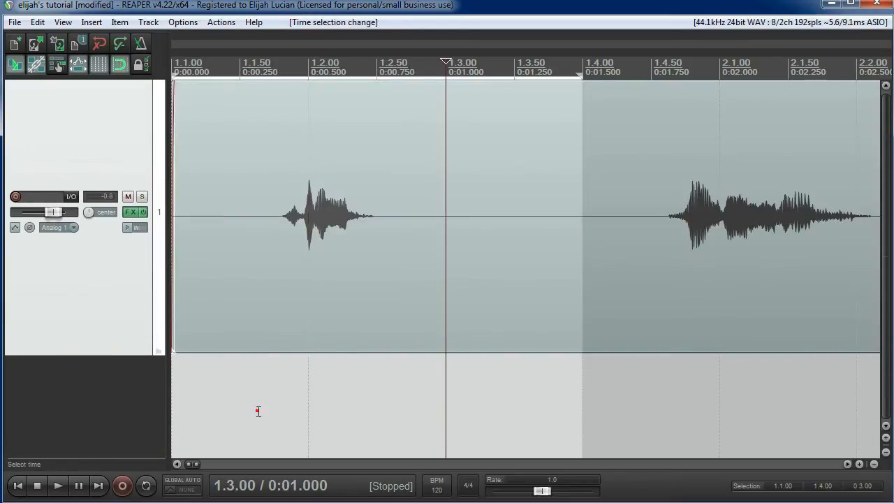
# Step: Clear the current time selection and turn off the grid lines
pyautogui.click(291, 217)
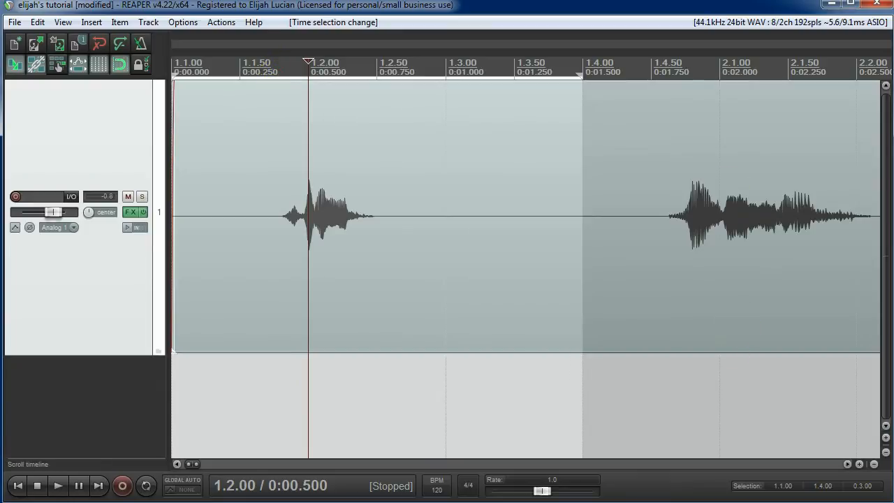
pyautogui.moveTo(677, 79); pyautogui.dragTo(698, 75)
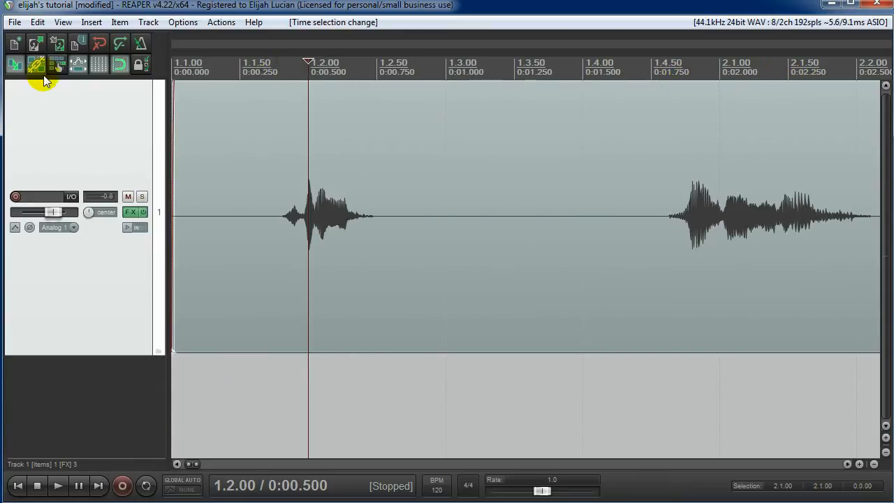
pyautogui.click(102, 67)
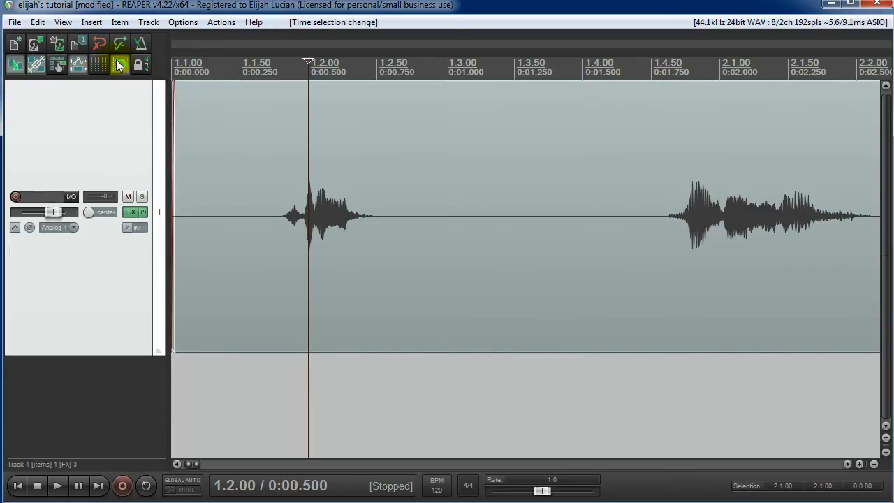
# Step: Make a time selection from 1.1.63 to 1.2.82 around the first word and play it
pyautogui.moveTo(248, 422); pyautogui.dragTo(428, 419)
pyautogui.click(704, 419)
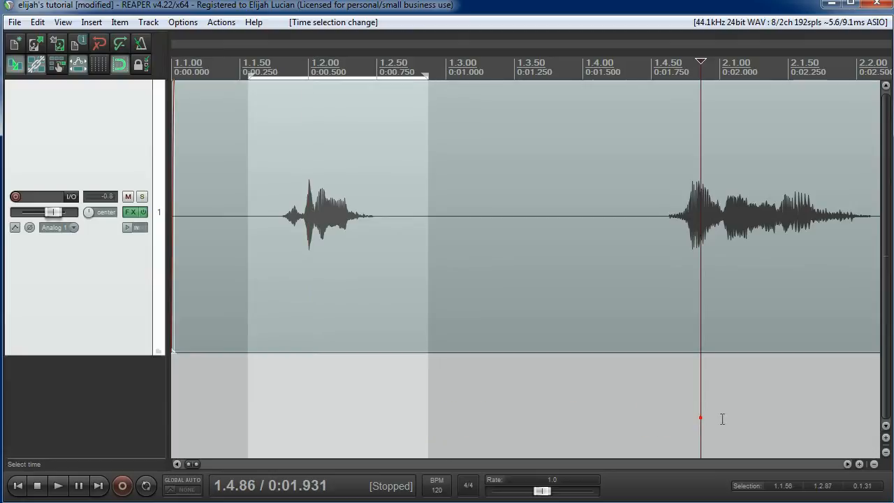
pyautogui.scroll(-4, 515, 385)
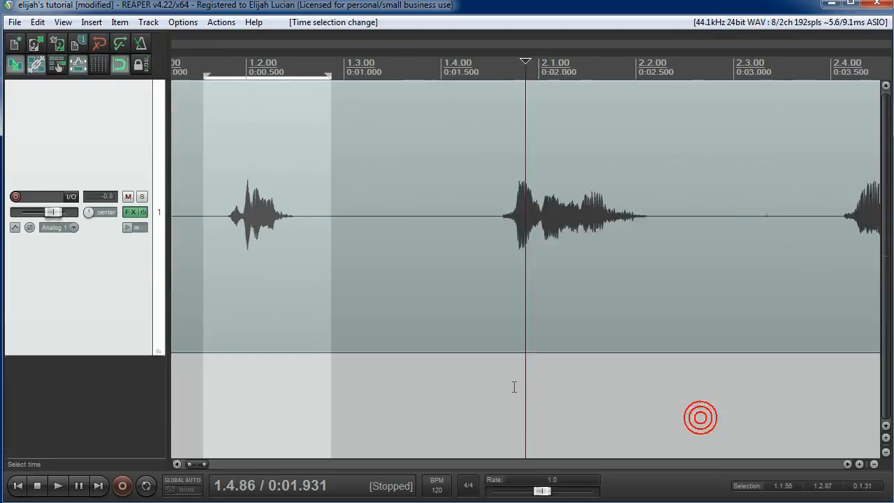
pyautogui.click(254, 397)
pyautogui.click(215, 390)
pyautogui.moveTo(216, 379); pyautogui.dragTo(298, 380)
pyautogui.press('space')
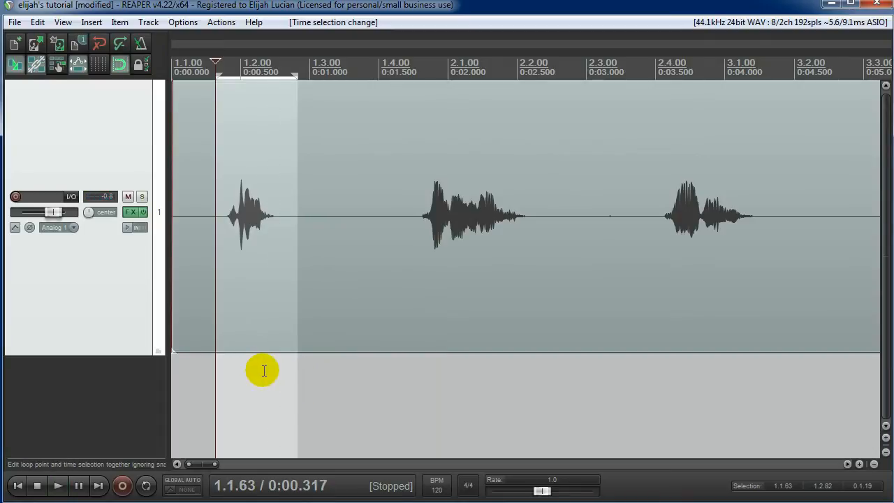
# Step: Open the render settings and set the render bounds to Time selection
pyautogui.hotkey('ctrl', 'alt', 'r')
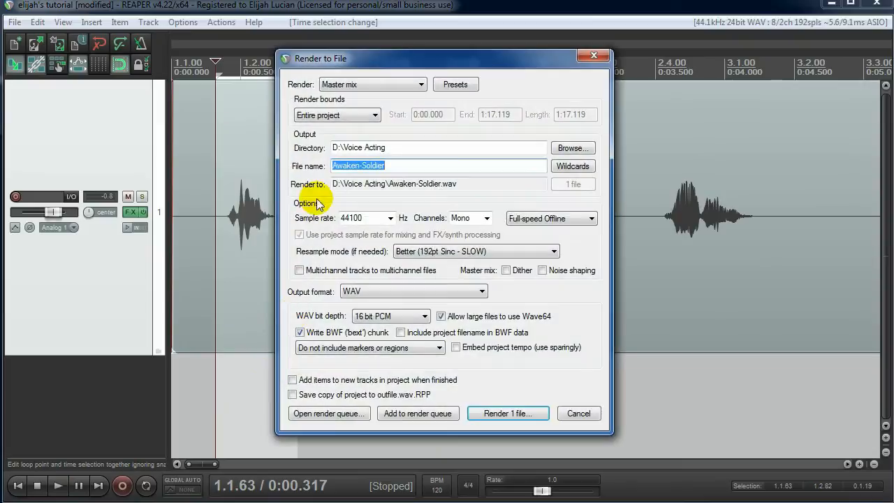
pyautogui.click(356, 116)
pyautogui.click(337, 146)
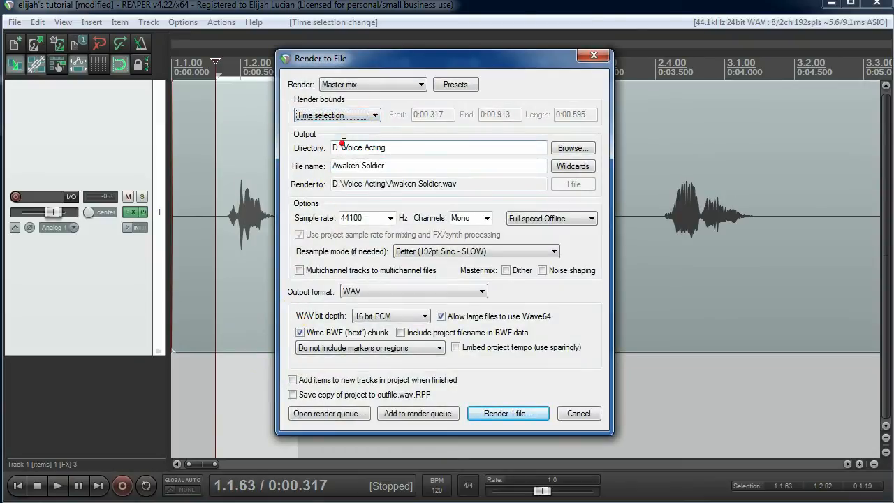
# Step: Name the render file Awaken-Soldier-sir and add it to the render queue
pyautogui.click(421, 166)
pyautogui.click(434, 166)
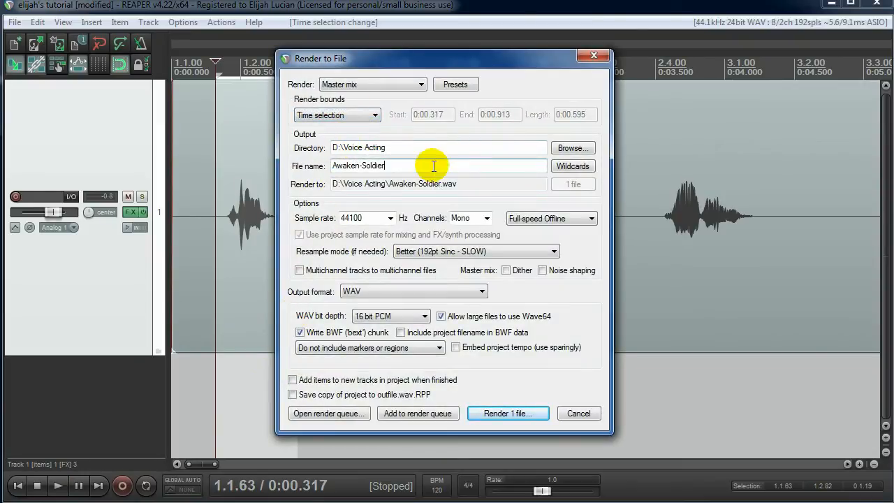
pyautogui.write('-sir')
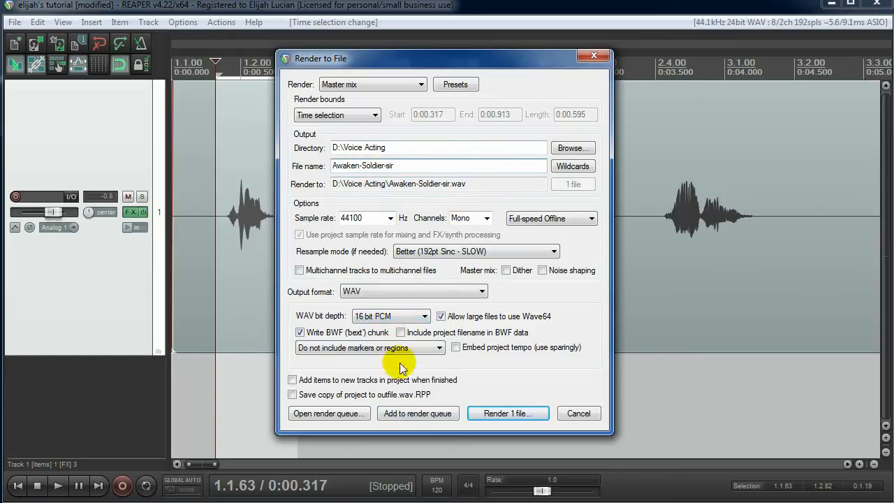
pyautogui.click(407, 411)
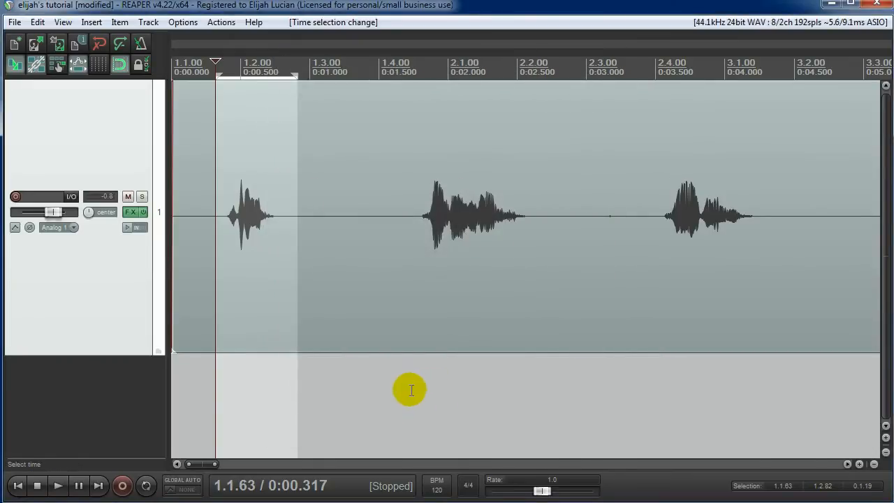
# Step: Make a time selection from 1.4.40 to 2.2.48 around the second phrase and try to queue its render under the existing file name
pyautogui.moveTo(408, 389); pyautogui.dragTo(550, 387)
pyautogui.hotkey('ctrl', 'alt', 'r')
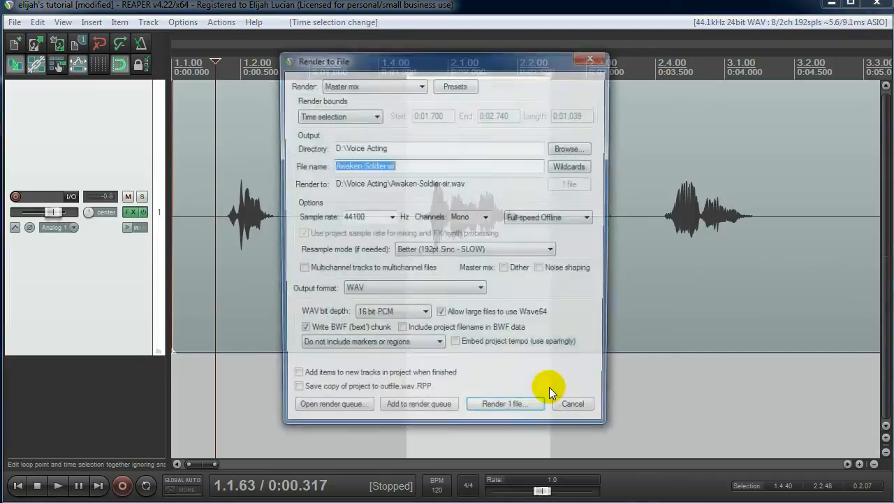
pyautogui.click(434, 415)
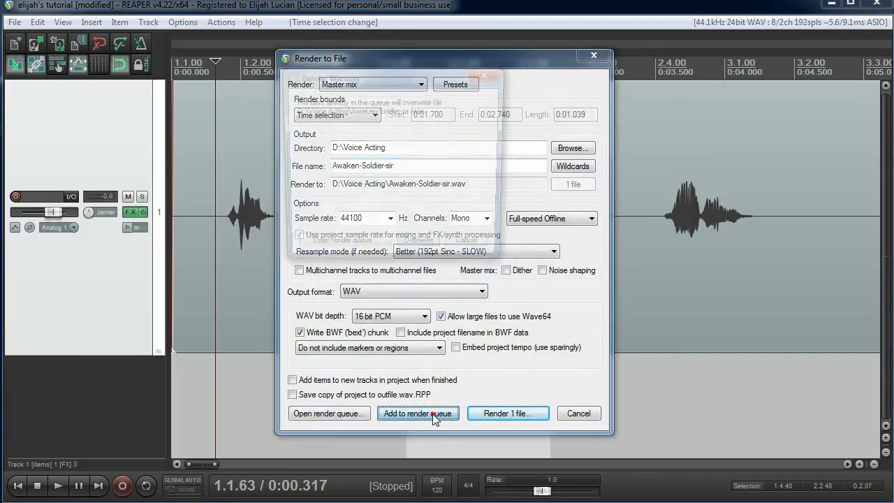
pyautogui.click(472, 248)
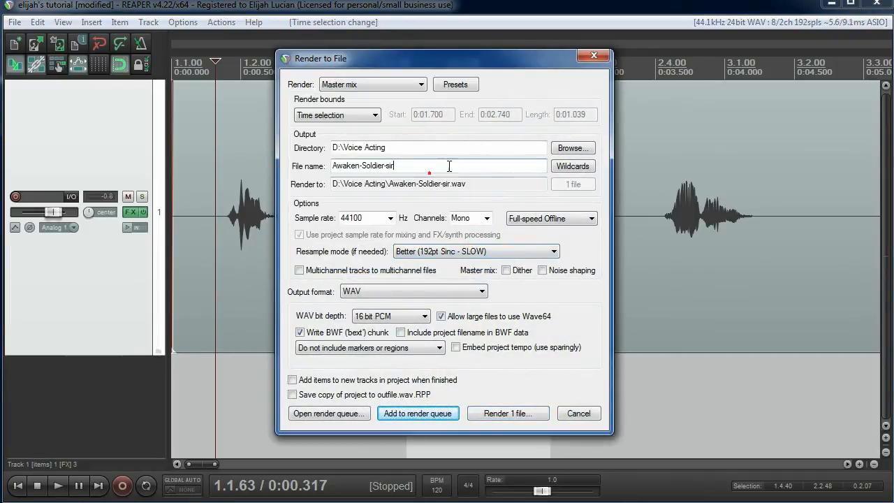
# Step: Change the render file name to Awaken-Soldier-yessir and add it to the render queue
pyautogui.press('BackSpace')
pyautogui.press('BackSpace')
pyautogui.press('BackSpace')
pyautogui.write('yes')
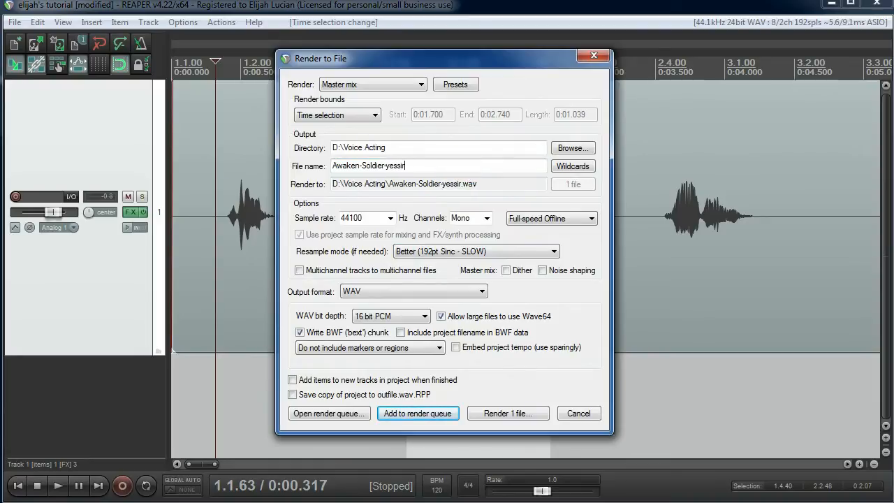
pyautogui.click(418, 413)
# Step: Make a time selection from 2.3.90 to 3.1.80 around the third phrase and play it
pyautogui.click(656, 353)
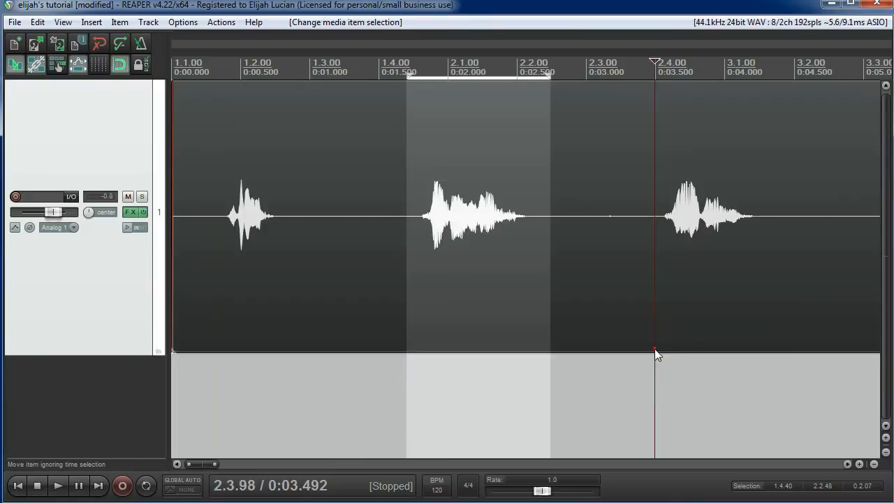
pyautogui.scroll(-2, 643, 361)
pyautogui.scroll(2, 549, 359)
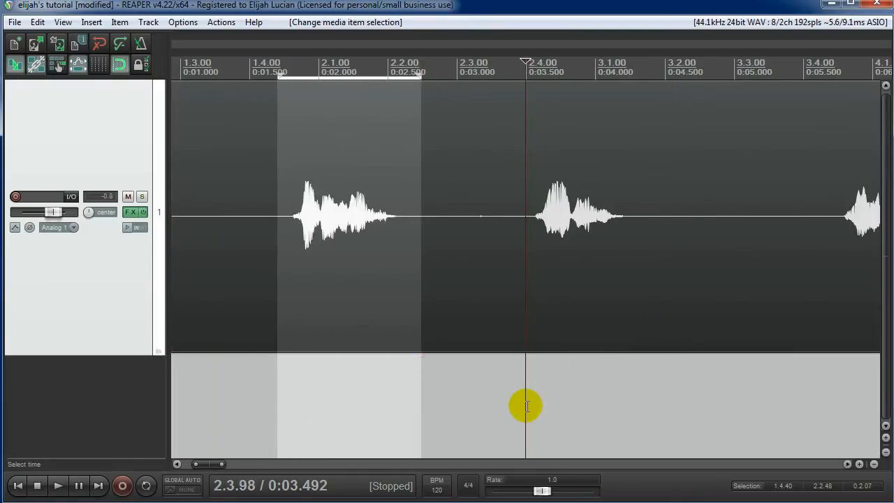
pyautogui.moveTo(521, 402); pyautogui.dragTo(651, 400)
pyautogui.press('space')
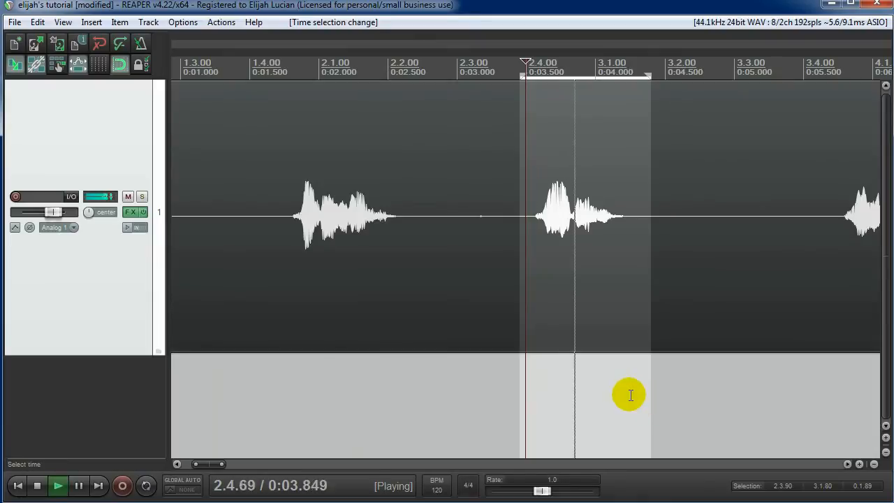
pyautogui.press('space')
# Step: Set the render file name to Awaken-Soldier-ready for the third phrase and add it to the render queue
pyautogui.hotkey('ctrl', 'alt', 'r')
pyautogui.click(458, 162)
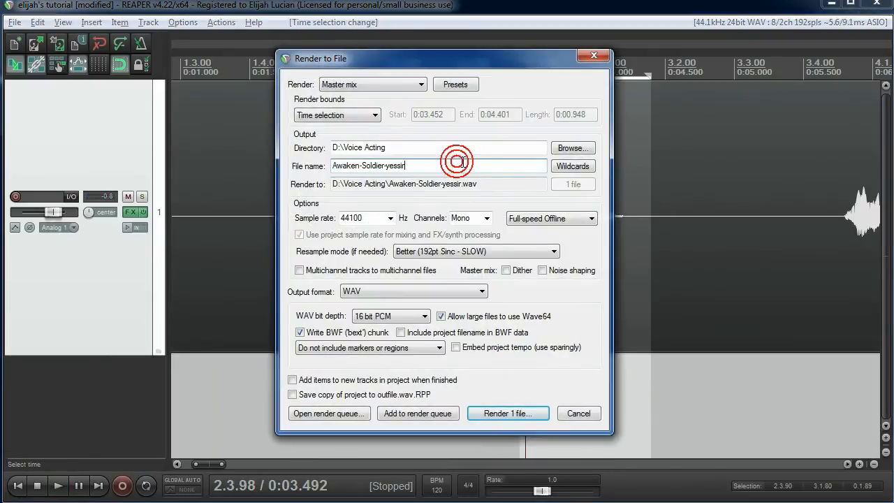
pyautogui.press('BackSpace')
pyautogui.press('BackSpace')
pyautogui.press('BackSpace')
pyautogui.press('BackSpace')
pyautogui.press('BackSpace')
pyautogui.press('BackSpace')
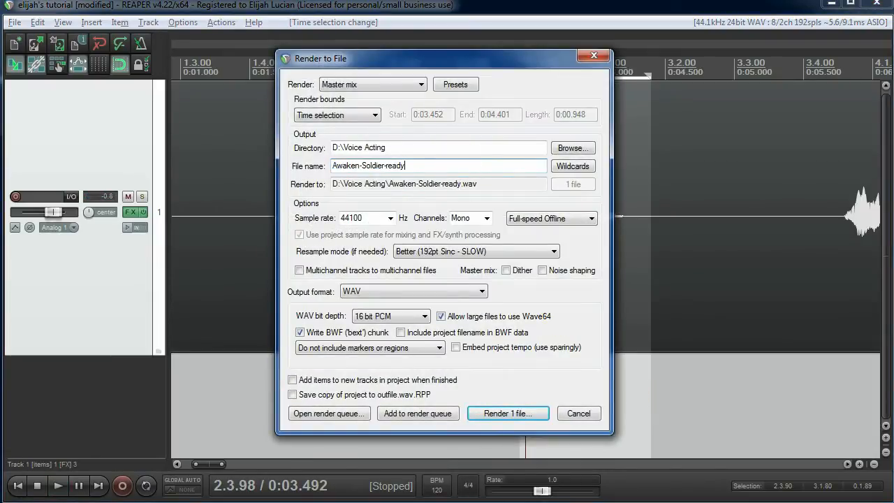
pyautogui.click(421, 412)
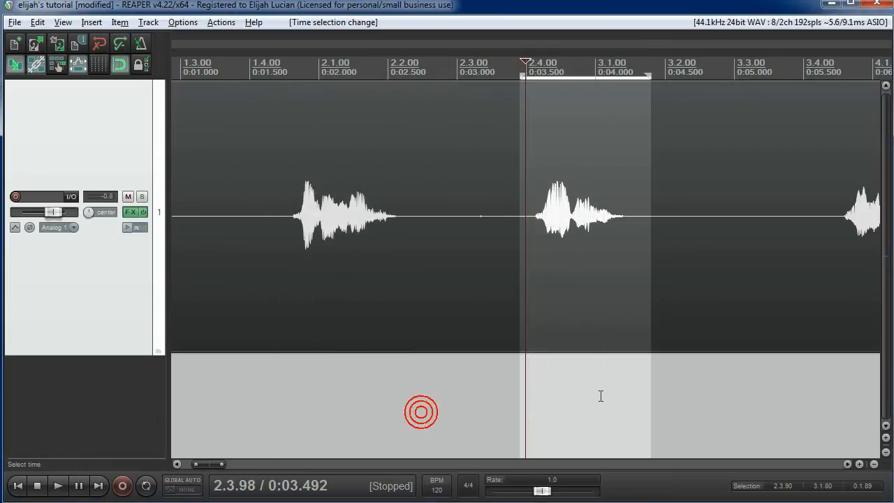
# Step: Play the fourth phrase and make a time selection from 3.4.31 to 4.2.92 around it
pyautogui.click(678, 389)
pyautogui.scroll(-2, 678, 389)
pyautogui.click(634, 389)
pyautogui.press('space')
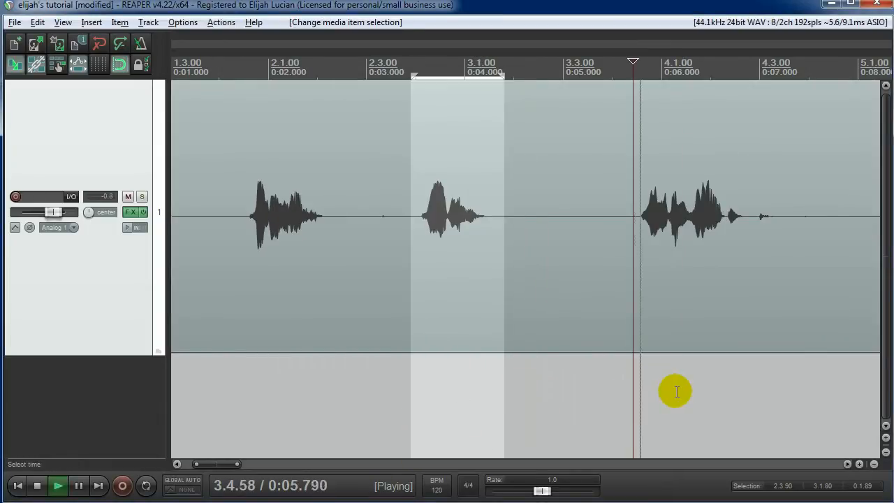
pyautogui.press('space')
pyautogui.moveTo(629, 395); pyautogui.dragTo(787, 398)
pyautogui.press('space')
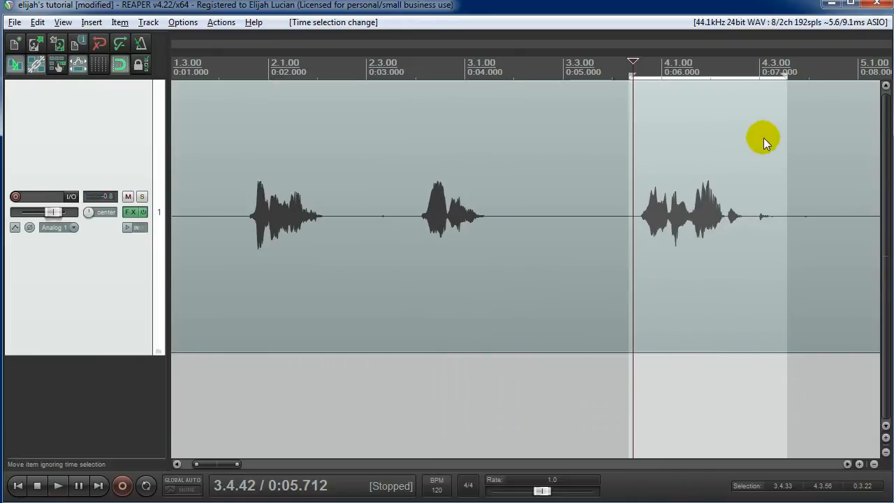
pyautogui.click(619, 387)
pyautogui.moveTo(642, 403); pyautogui.dragTo(724, 403)
pyautogui.moveTo(627, 403); pyautogui.dragTo(756, 403)
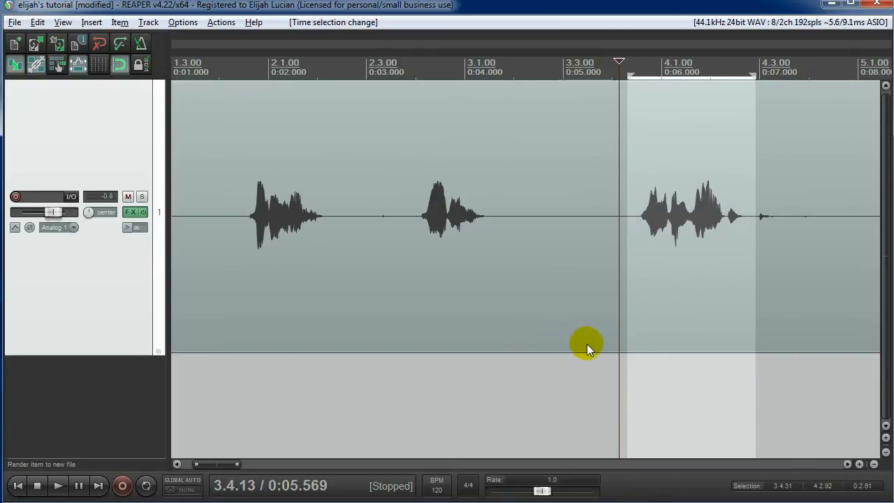
# Step: Name the fourth phrase's render file Awaken-Soldier-rogerthat and add it to the render queue
pyautogui.hotkey('ctrl', 'alt', 'r')
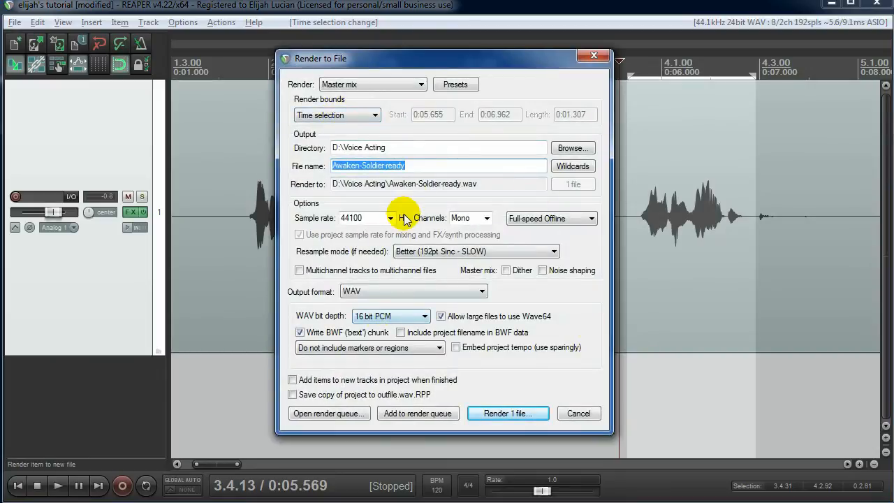
pyautogui.click(459, 167)
pyautogui.write('-ror')
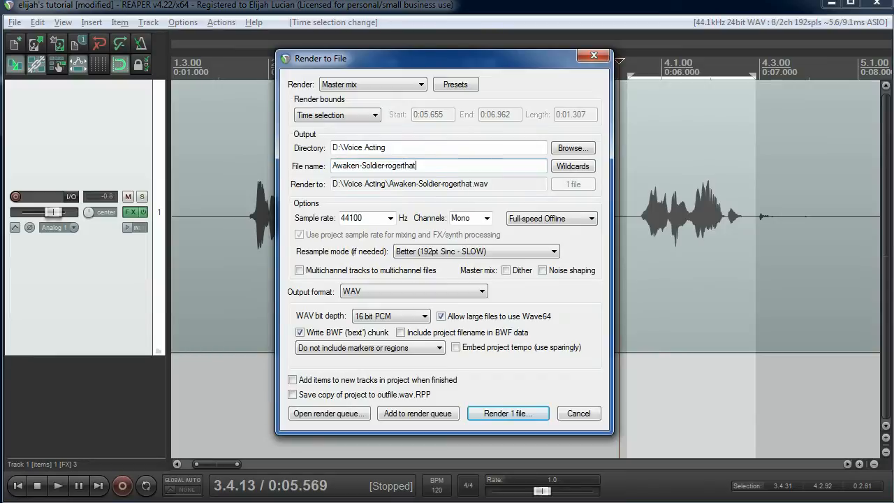
pyautogui.click(437, 412)
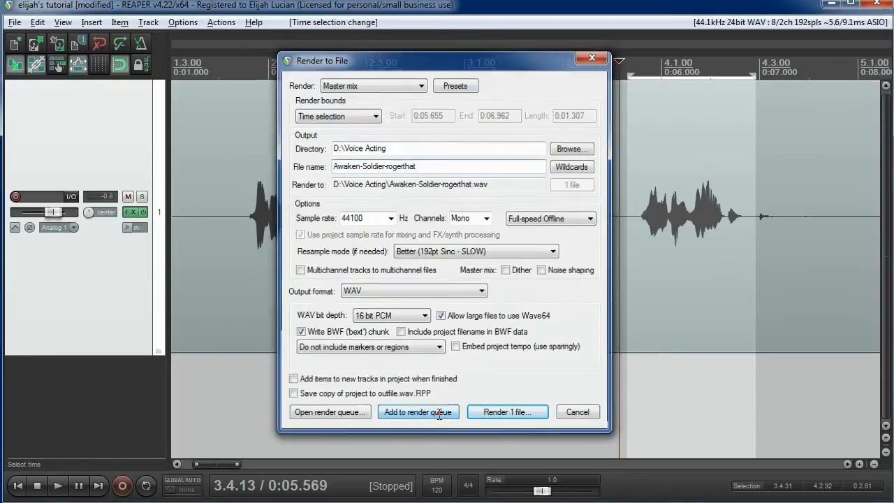
# Step: Make a time selection from 5.1.26 to 5.3.17 around the fifth phrase
pyautogui.scroll(-8, 688, 326)
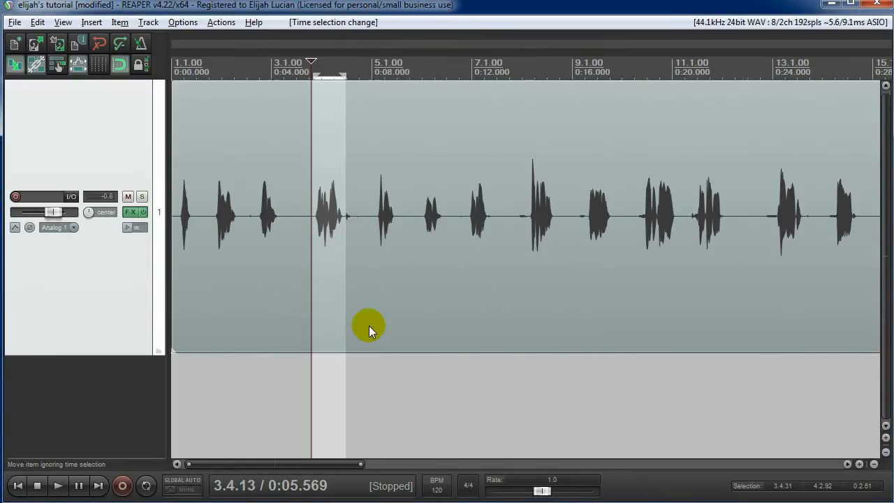
pyautogui.scroll(8, 306, 326)
pyautogui.click(696, 417)
pyautogui.scroll(3, 736, 413)
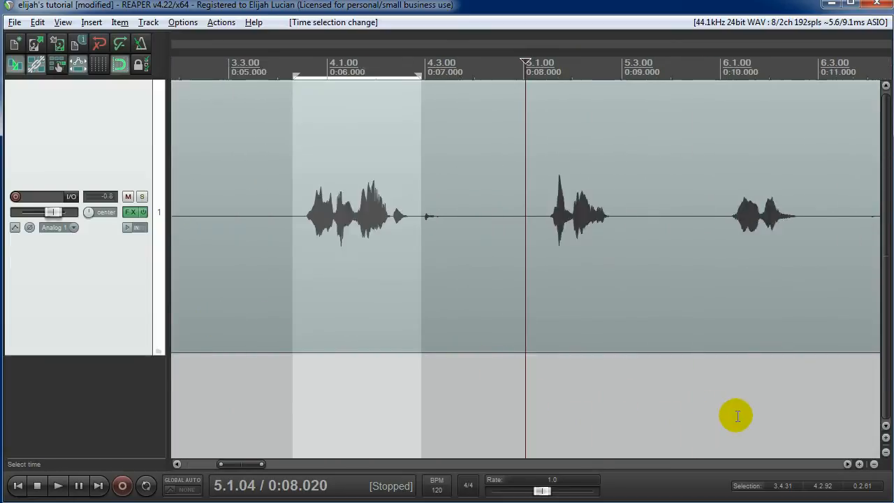
pyautogui.scroll(-3, 698, 405)
pyautogui.scroll(2, 650, 399)
pyautogui.click(524, 403)
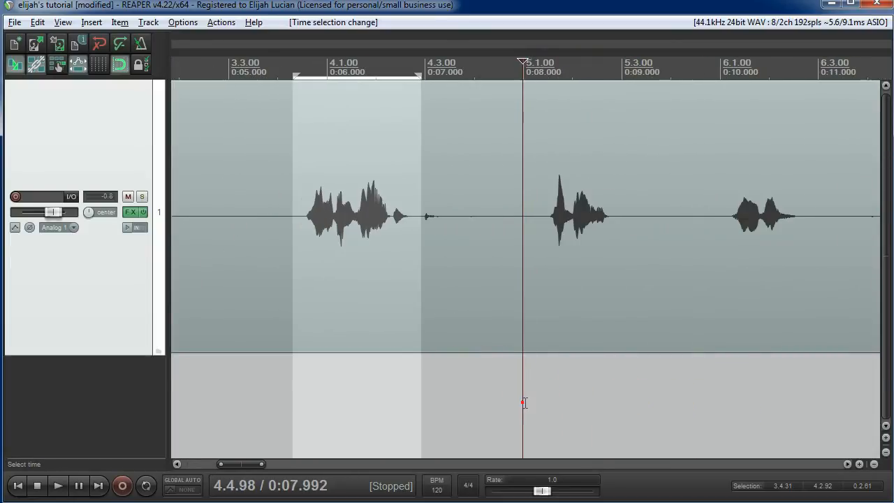
pyautogui.click(551, 405)
pyautogui.click(544, 405)
pyautogui.moveTo(536, 408); pyautogui.dragTo(629, 411)
# Step: Open the render settings for the fifth phrase and reposition the dialog over the waveform
pyautogui.hotkey('ctrl', 'alt', 'r')
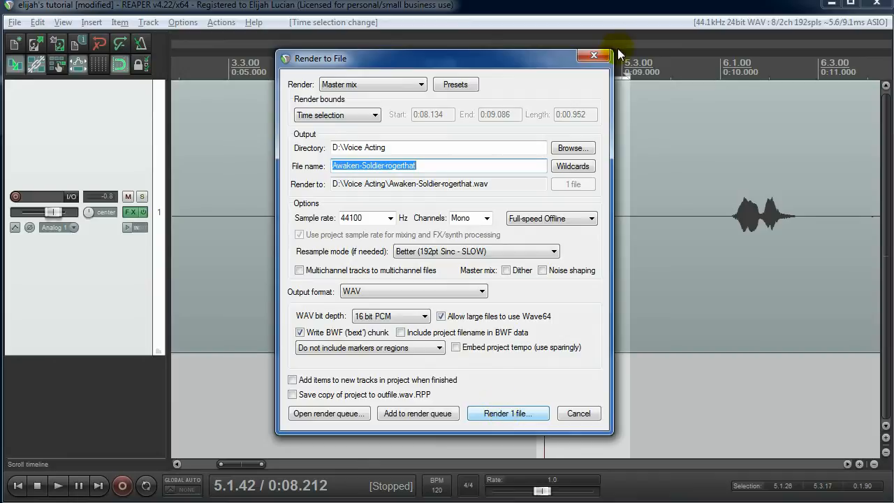
pyautogui.moveTo(535, 58); pyautogui.dragTo(306, 66)
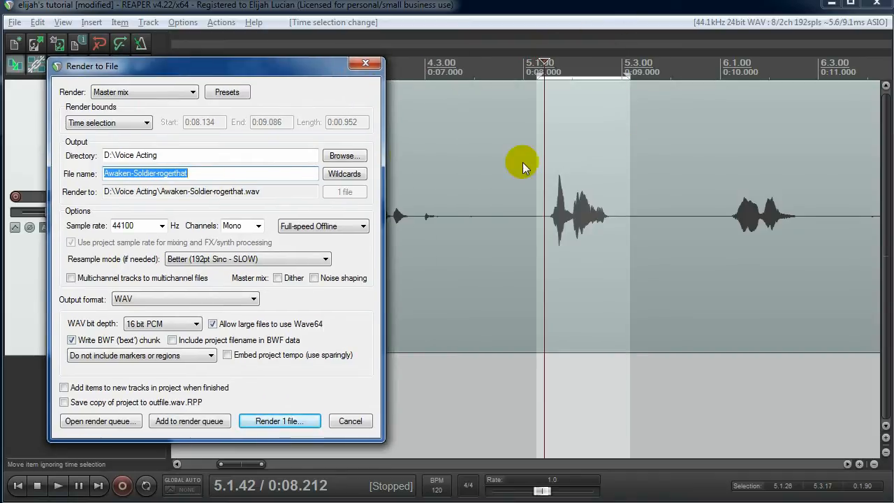
pyautogui.moveTo(187, 64); pyautogui.dragTo(355, 66)
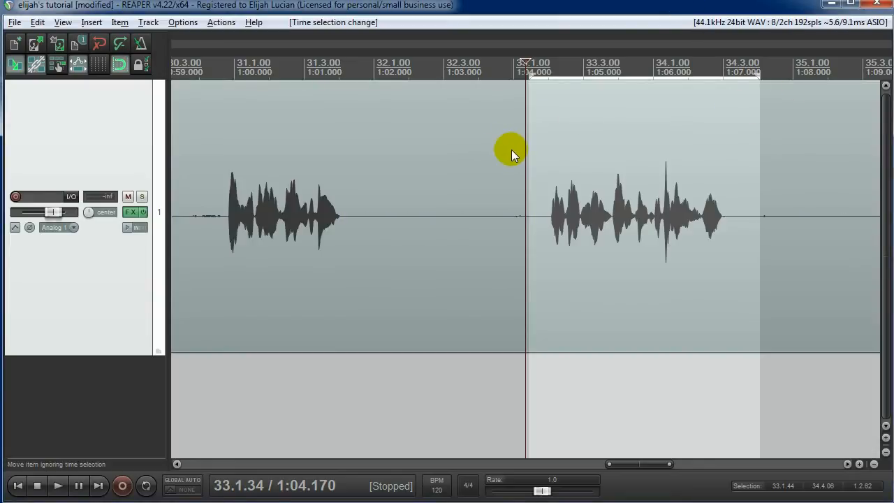
# Step: Name the selected last phrase's render file Awaken-Soldier-establishingbfcontrols and add it to the render queue
pyautogui.hotkey('ctrl', 'alt', 'r')
pyautogui.click(396, 171)
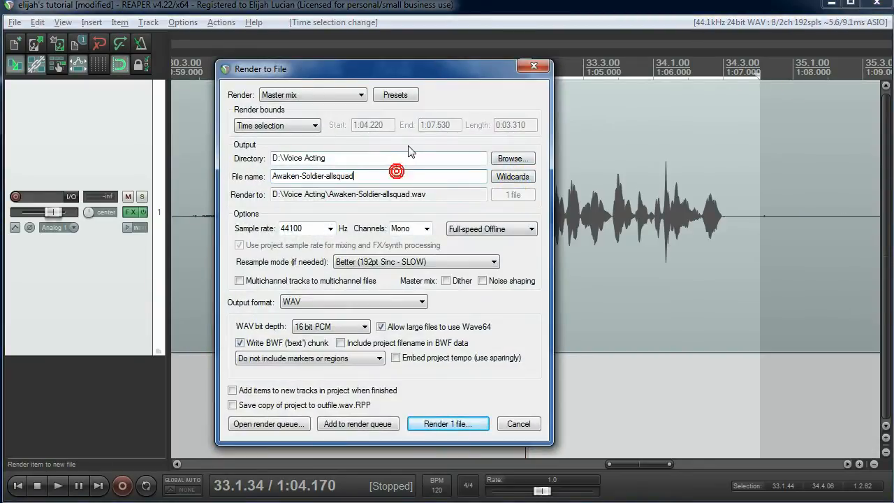
pyautogui.press('BackSpace')
pyautogui.press('BackSpace')
pyautogui.press('BackSpace')
pyautogui.press('BackSpace')
pyautogui.press('BackSpace')
pyautogui.press('BackSpace')
pyautogui.press('BackSpace')
pyautogui.press('BackSpace')
pyautogui.write('establishingbfcontro')
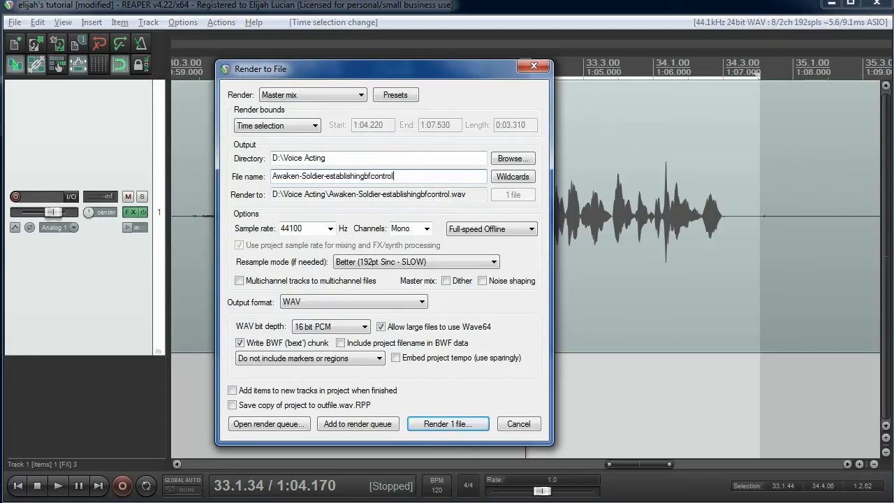
pyautogui.click(357, 427)
# Step: Open the render queue from the render settings and widen its window to review the queued files
pyautogui.click(759, 292)
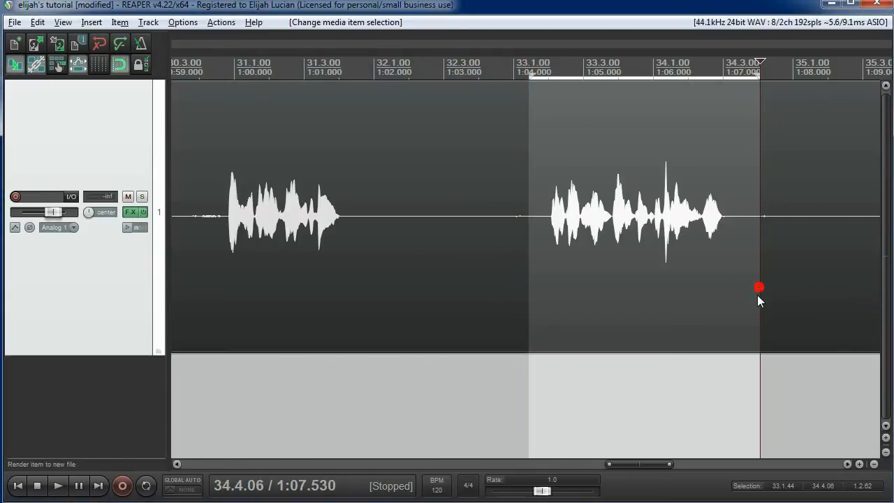
pyautogui.click(759, 409)
pyautogui.hotkey('ctrl', 'alt', 'r')
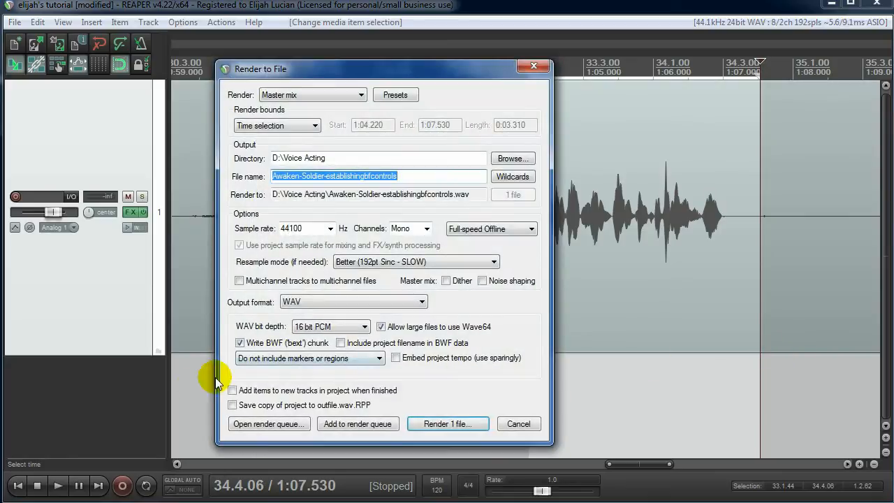
pyautogui.click(289, 422)
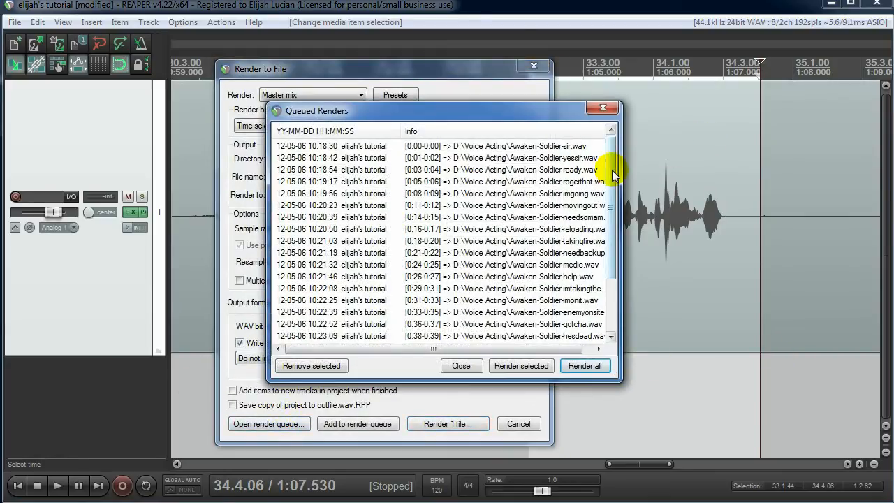
pyautogui.moveTo(611, 170); pyautogui.dragTo(619, 135)
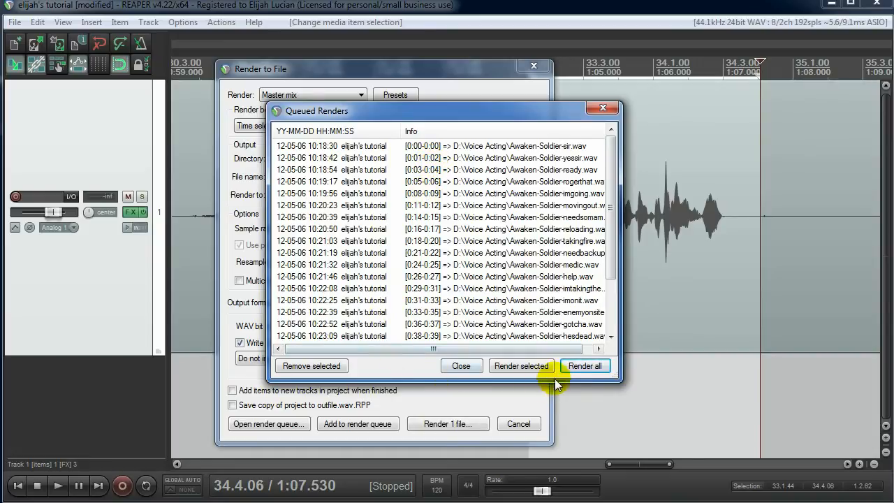
pyautogui.moveTo(614, 246); pyautogui.dragTo(751, 341)
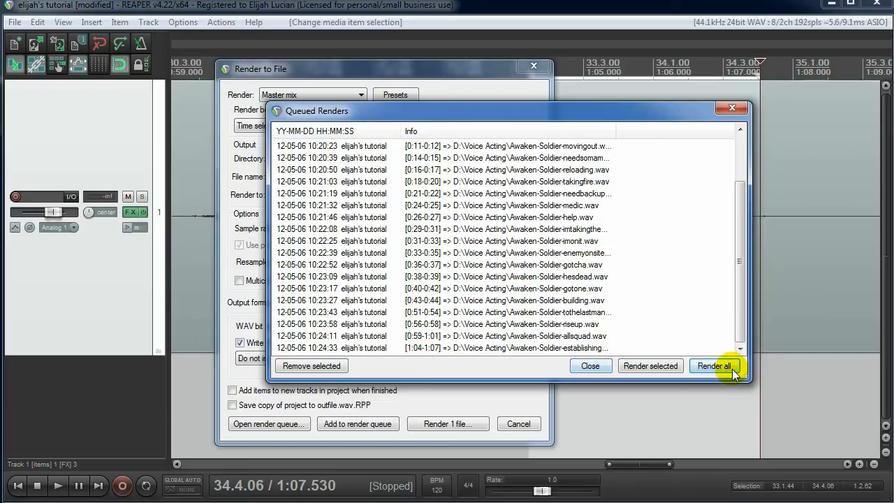
# Step: Switch to the file explorer, open the Voice Acting folder on drive D: and widen its Name column
pyautogui.press('super')
pyautogui.click(146, 194)
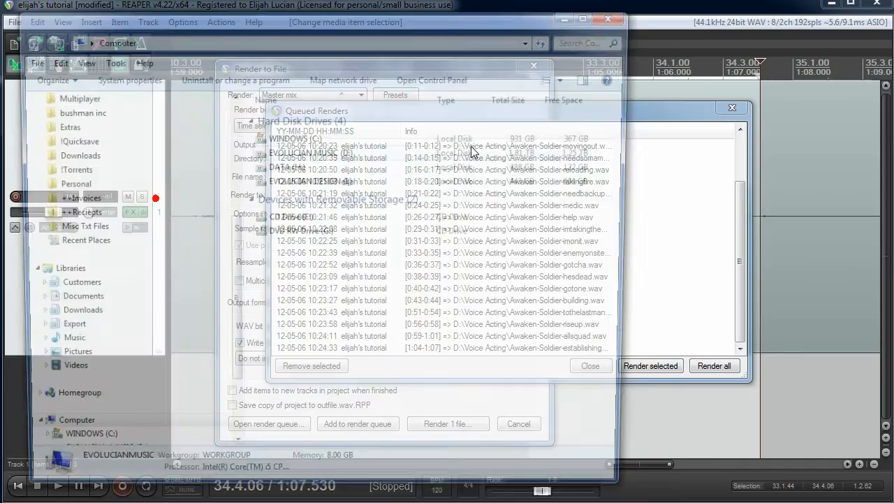
pyautogui.doubleClick(316, 153)
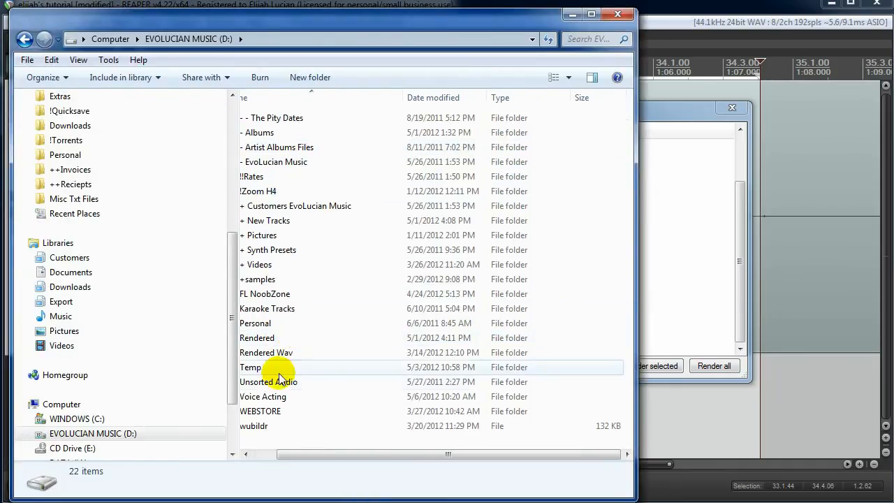
pyautogui.doubleClick(269, 396)
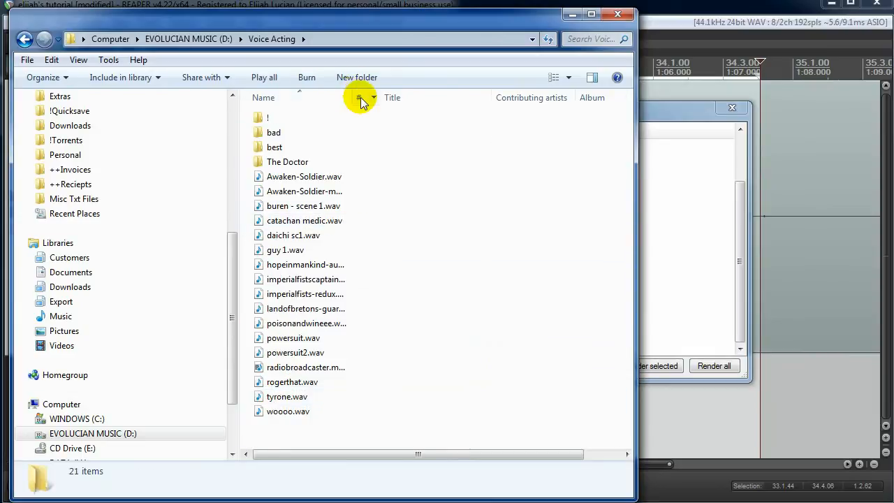
pyautogui.moveTo(352, 97); pyautogui.dragTo(547, 97)
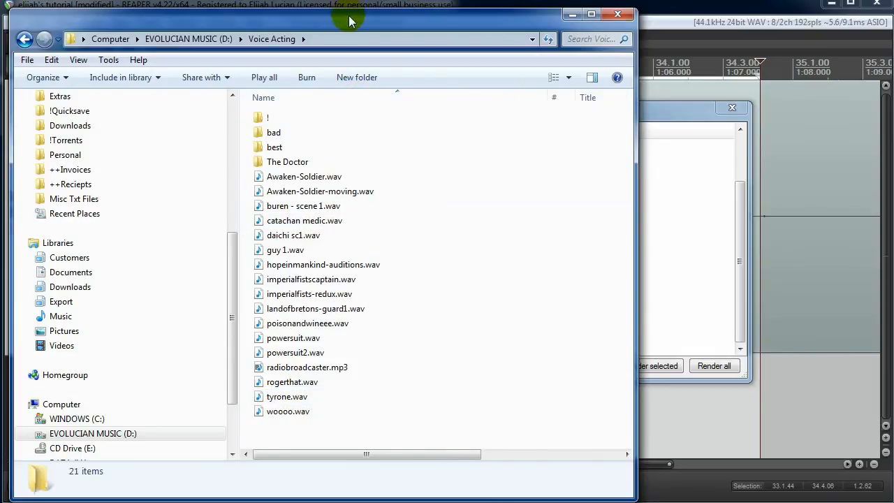
# Step: Arrange the folder window and the render queue beside each other, and render all queued files
pyautogui.moveTo(341, 16); pyautogui.dragTo(723, 7)
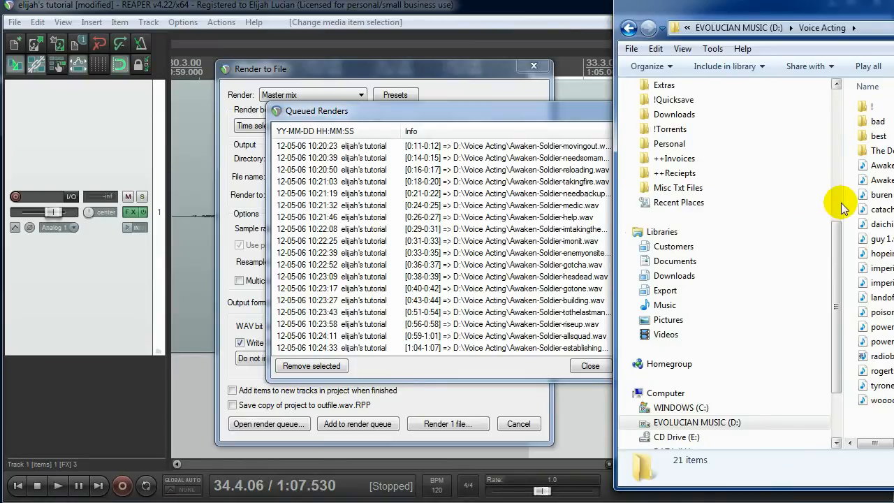
pyautogui.moveTo(841, 203); pyautogui.dragTo(653, 207)
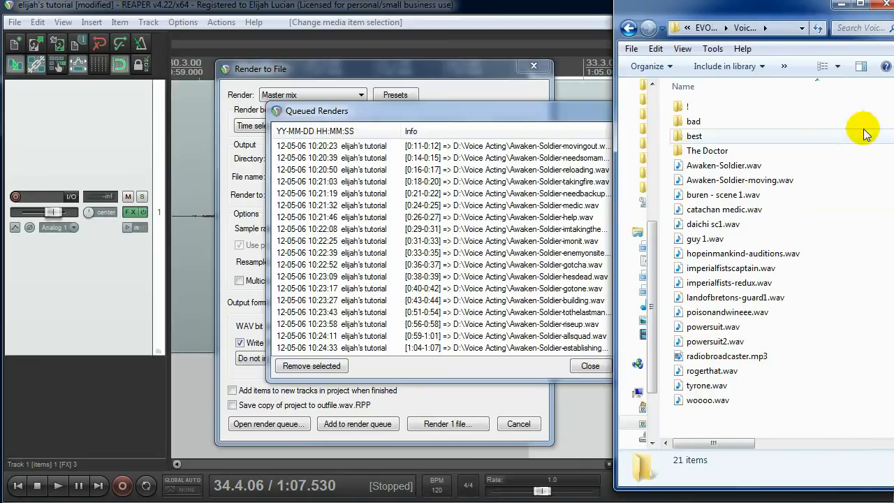
pyautogui.moveTo(770, 8); pyautogui.dragTo(828, 25)
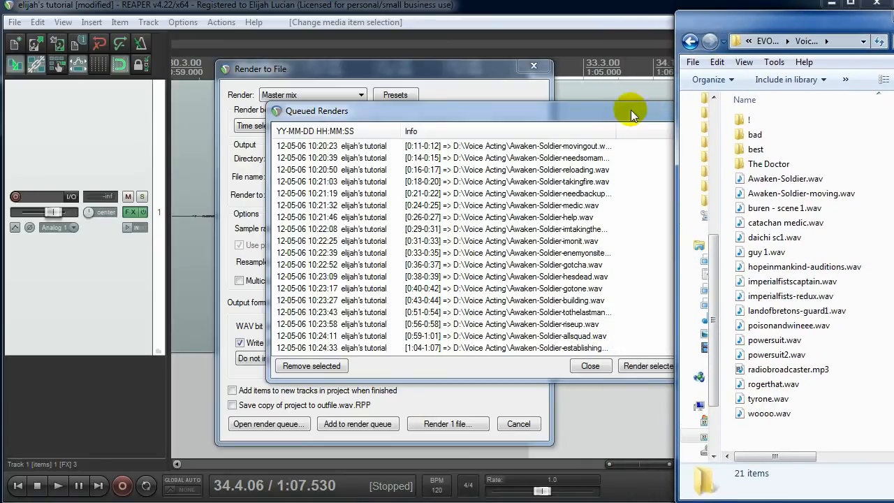
pyautogui.moveTo(631, 109); pyautogui.dragTo(435, 94)
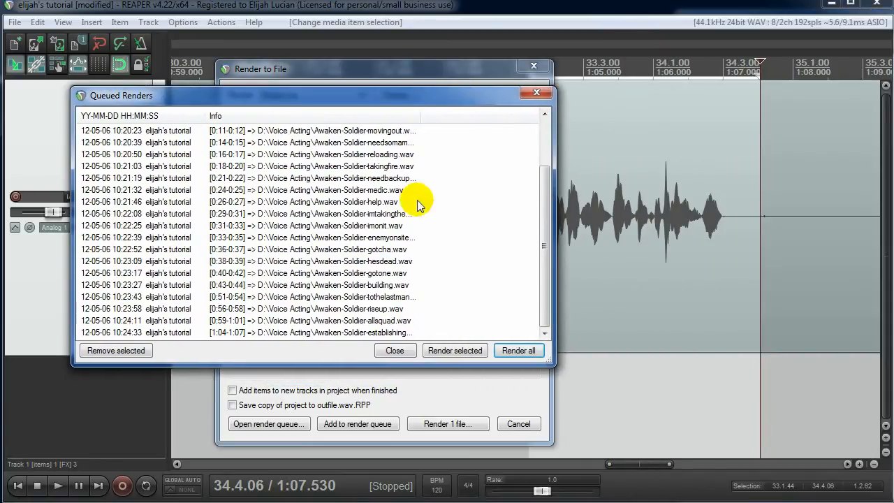
pyautogui.click(535, 354)
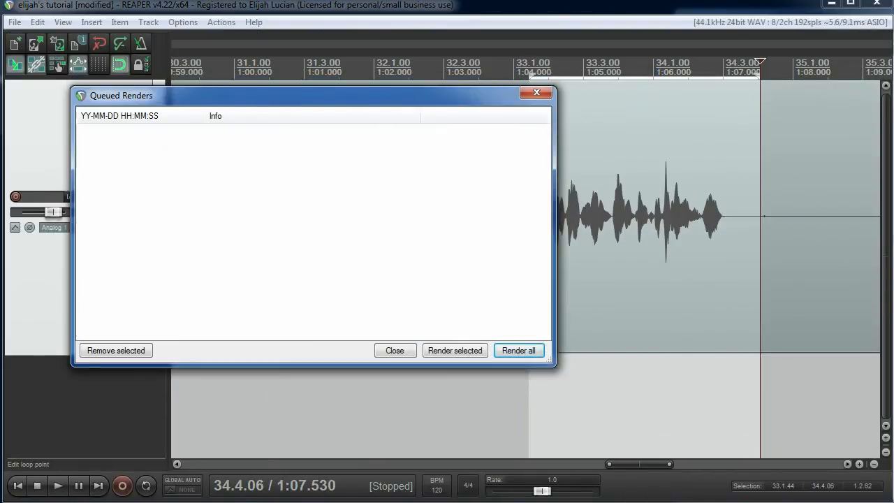
# Step: Switch back to the Voice Acting folder, reposition and widen its window, and look through the rendered Awaken-Soldier files
pyautogui.hotkey('alt', 'Tab')
pyautogui.moveTo(787, 18); pyautogui.dragTo(378, 1)
pyautogui.moveTo(558, 166); pyautogui.dragTo(795, 170)
pyautogui.click(489, 215)
pyautogui.scroll(-5, 451, 223)
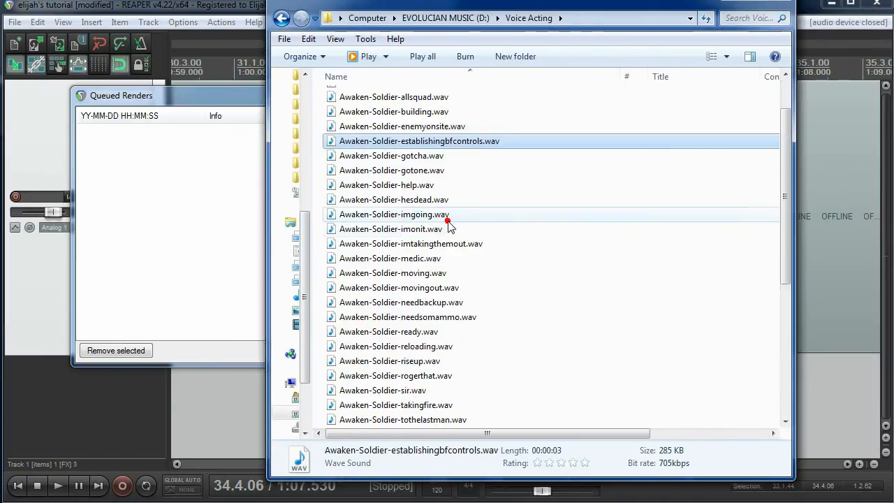
# Step: Select all files from Awaken-Soldier.wav to Awaken-Soldier-yessir.wav and start adding them to an archive
pyautogui.click(413, 320)
pyautogui.scroll(5, 414, 330)
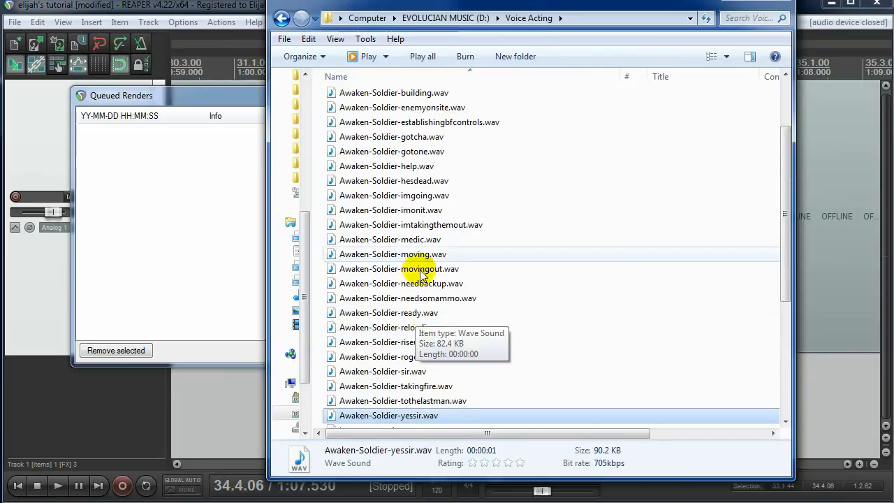
pyautogui.keyDown('shift'); pyautogui.click(398, 159); pyautogui.keyUp('shift')
pyautogui.rightClick(398, 160)
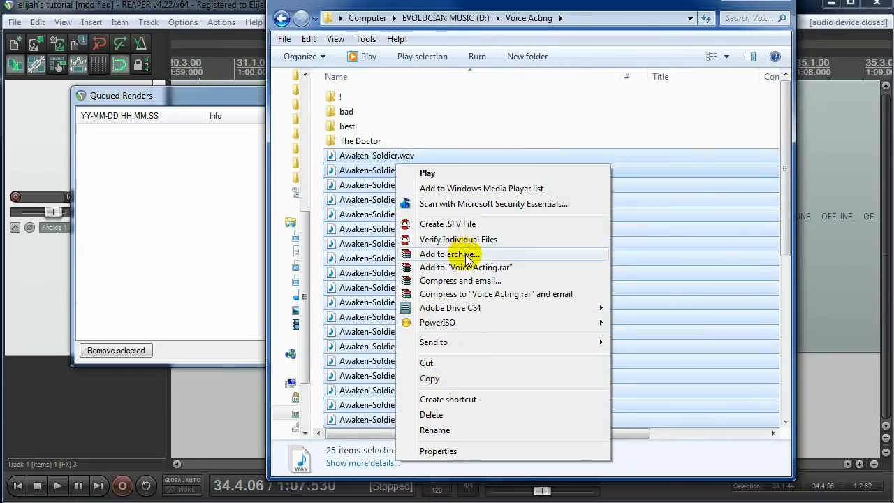
pyautogui.click(467, 255)
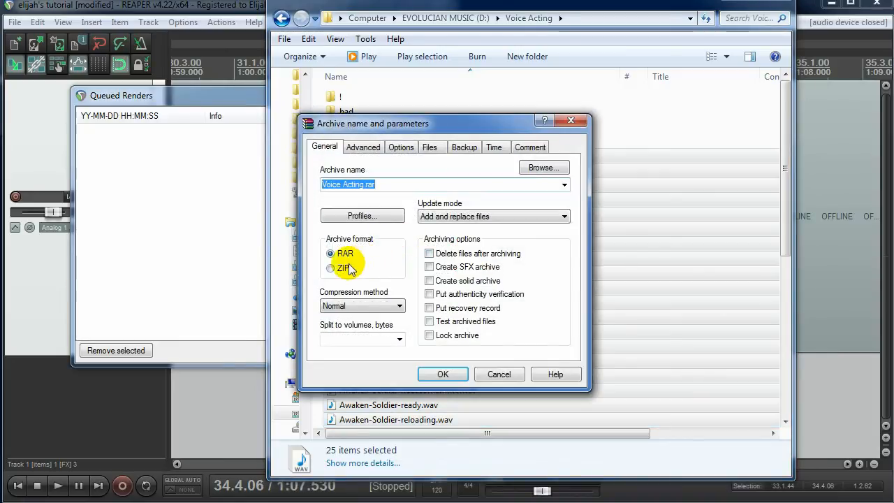
# Step: Create the archive in ZIP format, named awaken-soldier-pack, with the Best compression method
pyautogui.click(331, 268)
pyautogui.doubleClick(405, 183)
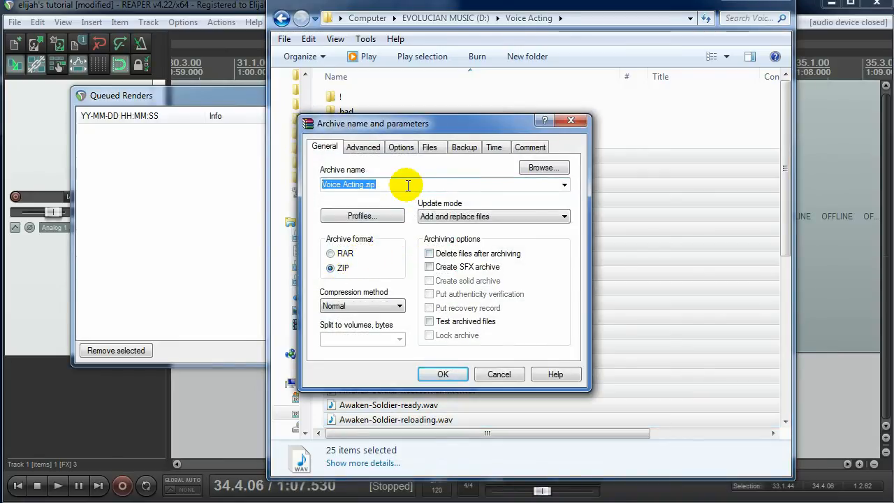
pyautogui.write('awaken-soldier-pack')
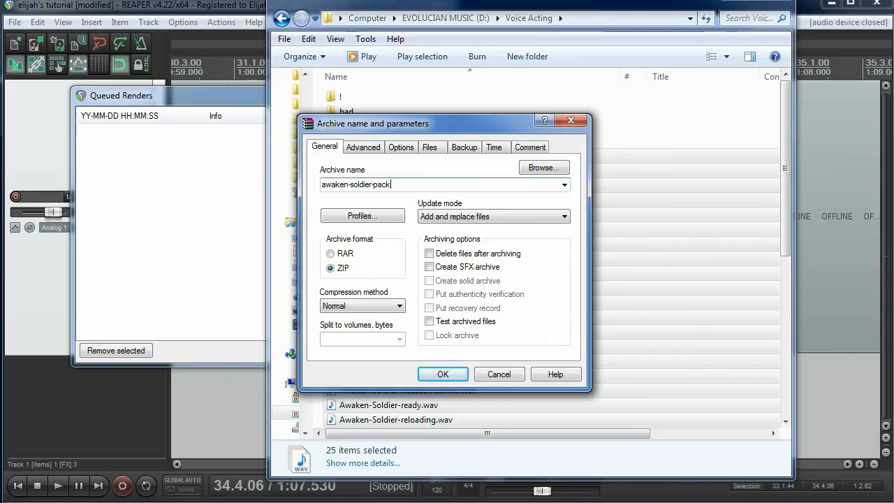
pyautogui.click(360, 306)
pyautogui.click(347, 361)
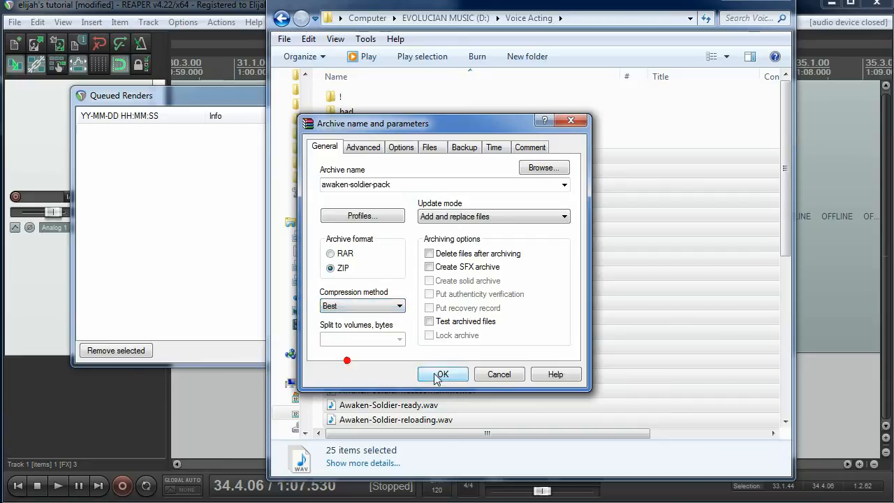
pyautogui.click(442, 375)
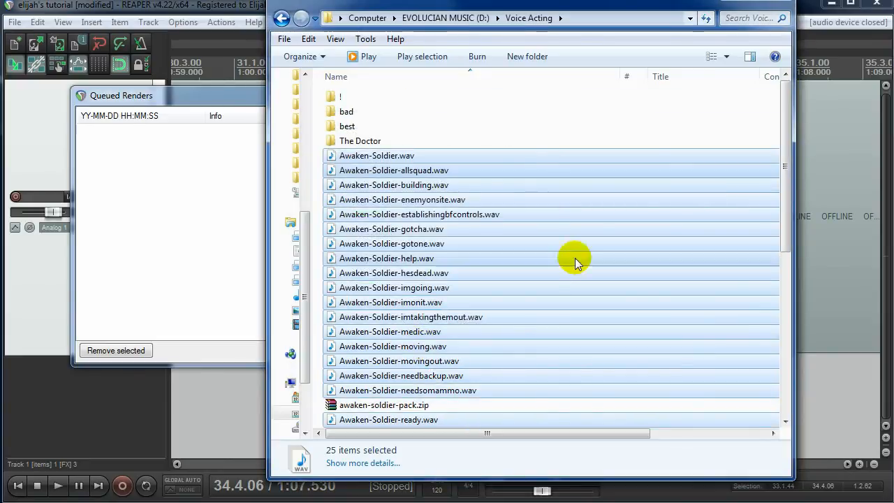
# Step: Select awaken-soldier-pack.zip in the Voice Acting folder to check its details, and put the folder window away
pyautogui.click(486, 406)
pyautogui.click(423, 419)
pyautogui.doubleClick(394, 408)
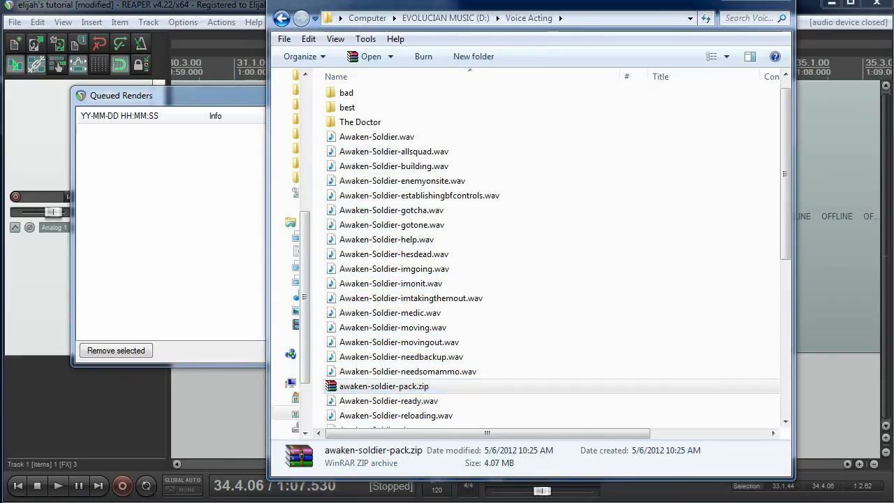
pyautogui.click(728, 3)
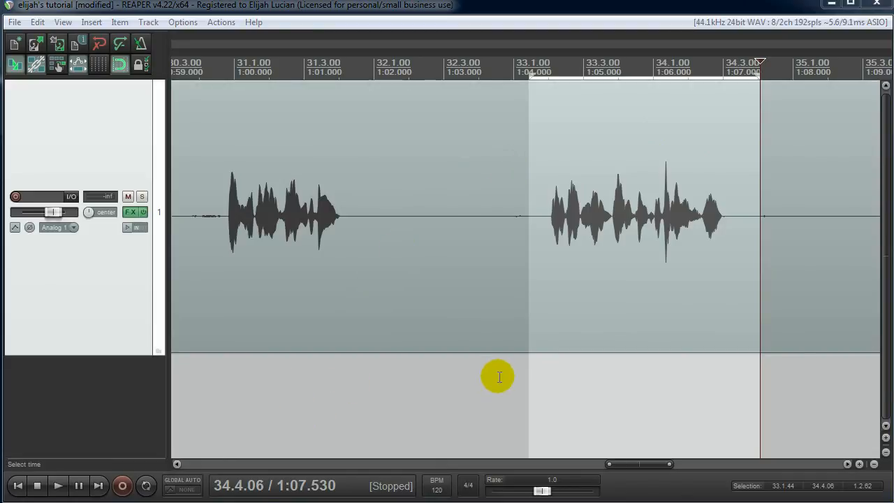
# Step: Place the edit cursor at 1.4.12 near the start of the recording and show the whole waveform
pyautogui.moveTo(638, 463); pyautogui.dragTo(134, 467)
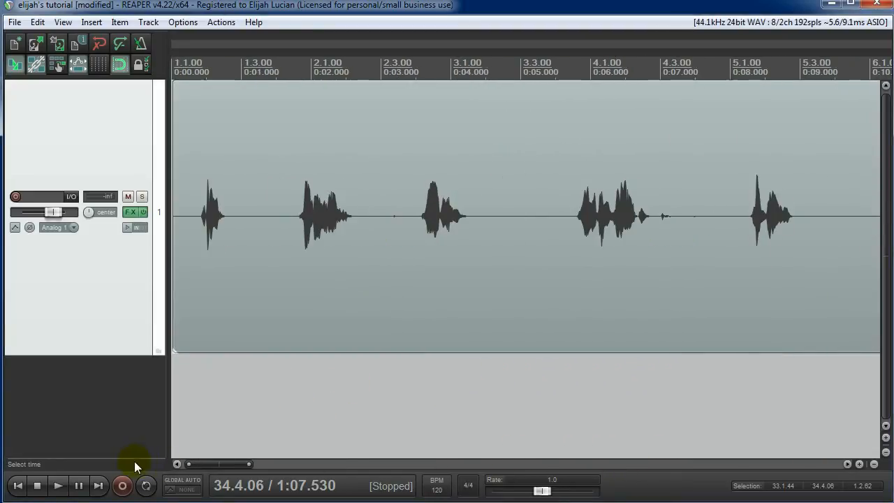
pyautogui.click(279, 421)
pyautogui.scroll(-5, 282, 421)
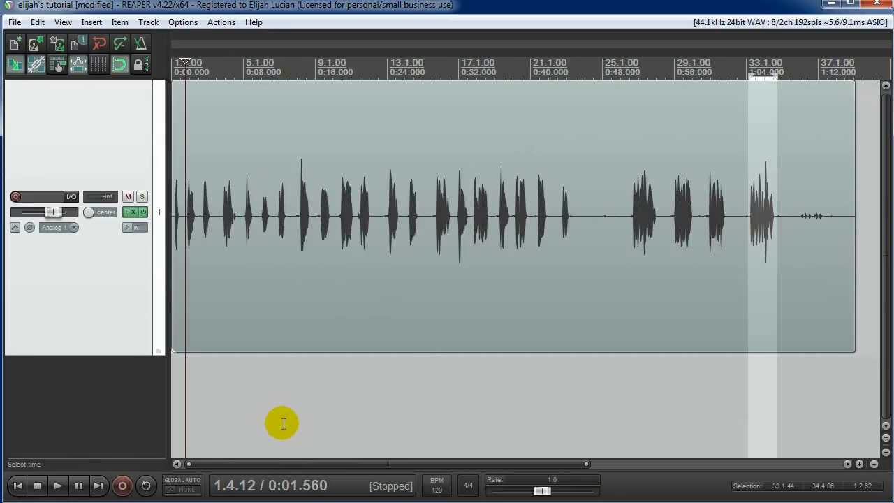